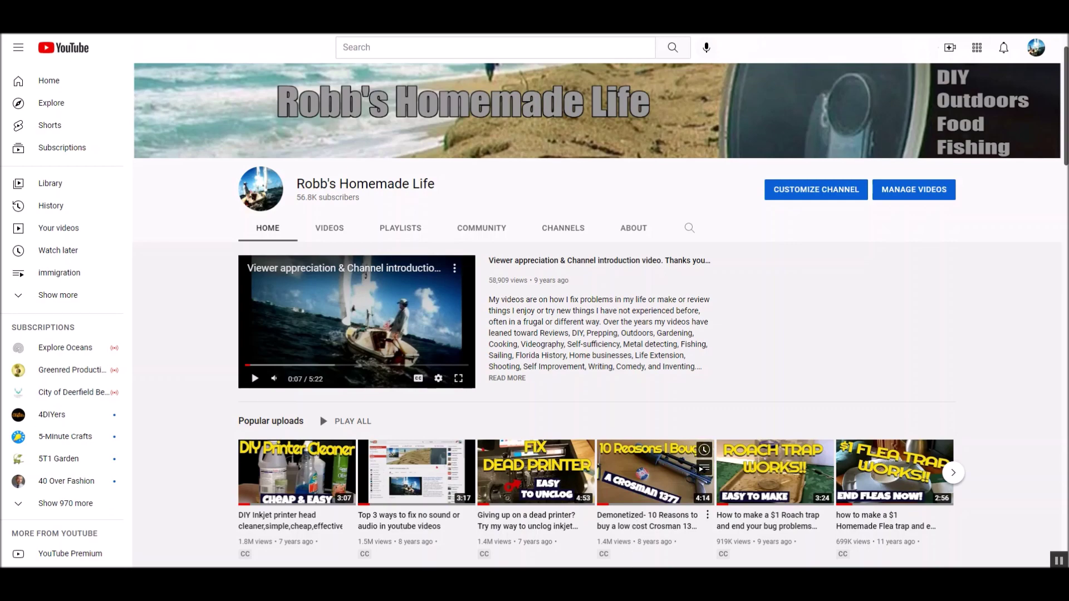
Scroll up and down through the Notepad list of healthy foods and their source links.
{"action": "scroll", "coordinate": [785, 358], "scroll_direction": "down", "scroll_amount": 11}
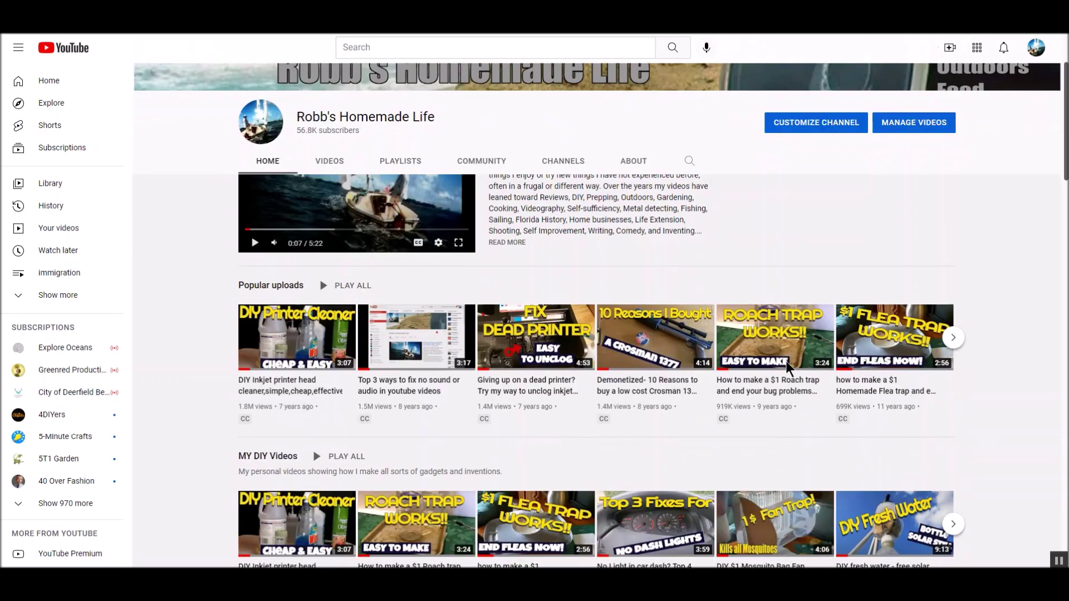
{"action": "scroll", "coordinate": [878, 419], "scroll_direction": "down", "scroll_amount": 19}
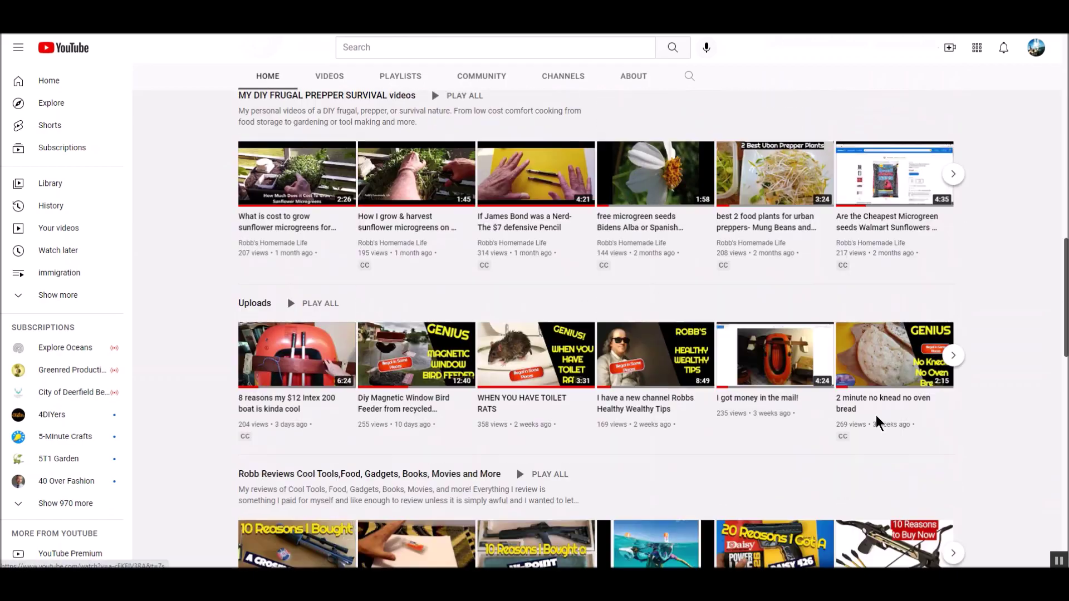
{"action": "scroll", "coordinate": [874, 423], "scroll_direction": "down", "scroll_amount": 3}
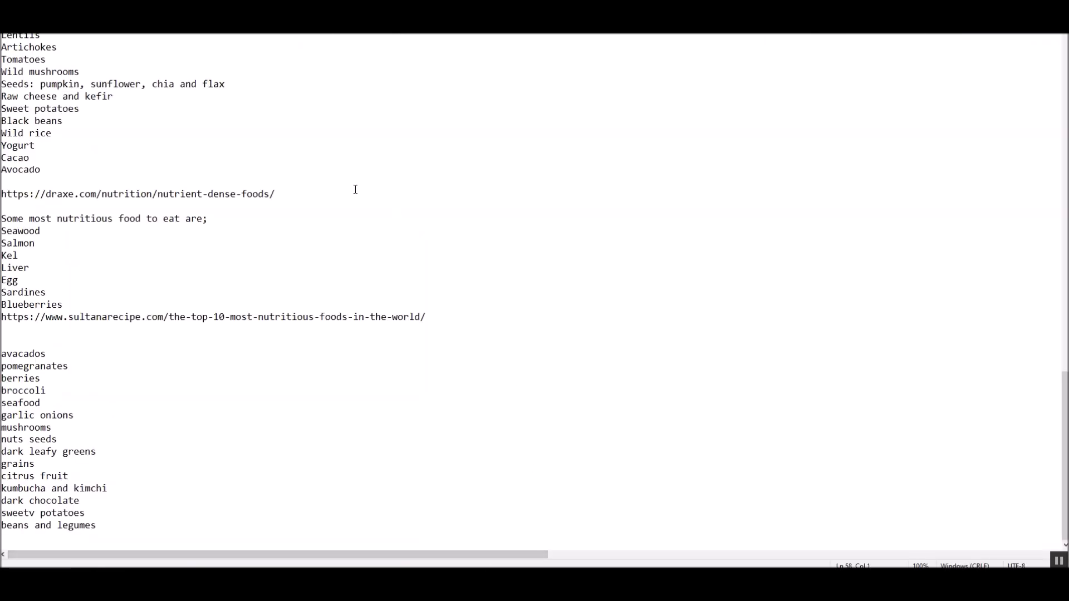
{"action": "scroll", "coordinate": [362, 192], "scroll_direction": "up", "scroll_amount": 10}
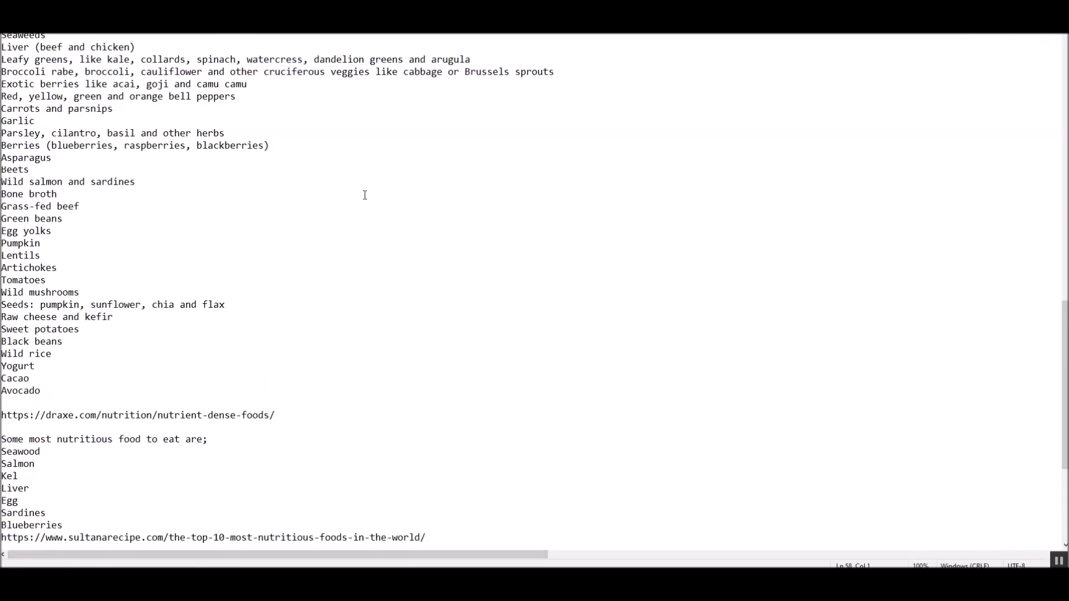
{"action": "scroll", "coordinate": [366, 196], "scroll_direction": "up", "scroll_amount": 15}
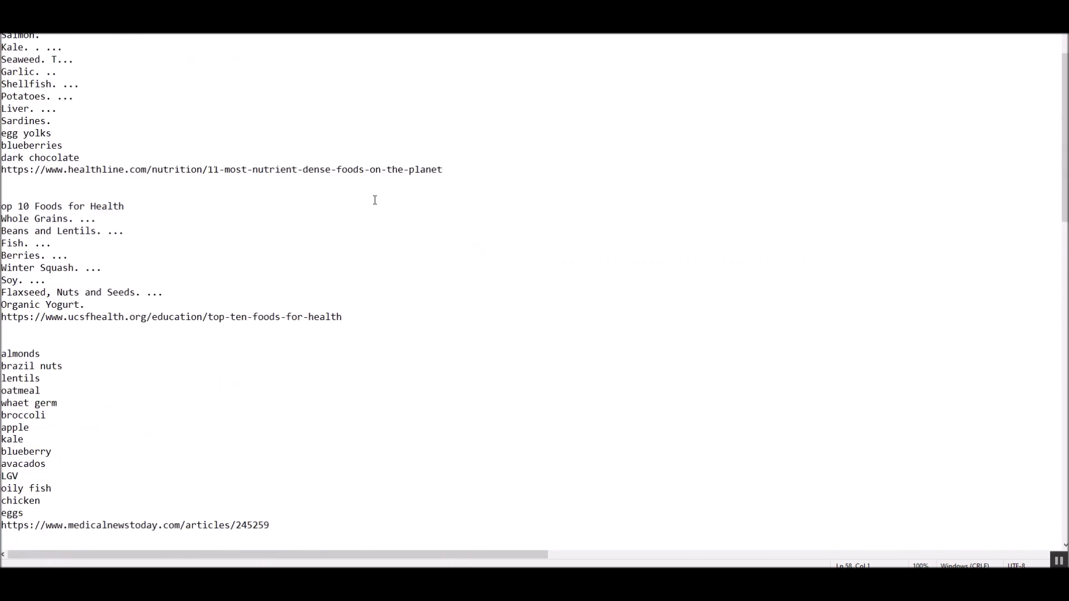
{"action": "scroll", "coordinate": [415, 181], "scroll_direction": "up", "scroll_amount": 3}
{"action": "scroll", "coordinate": [416, 179], "scroll_direction": "down", "scroll_amount": 14}
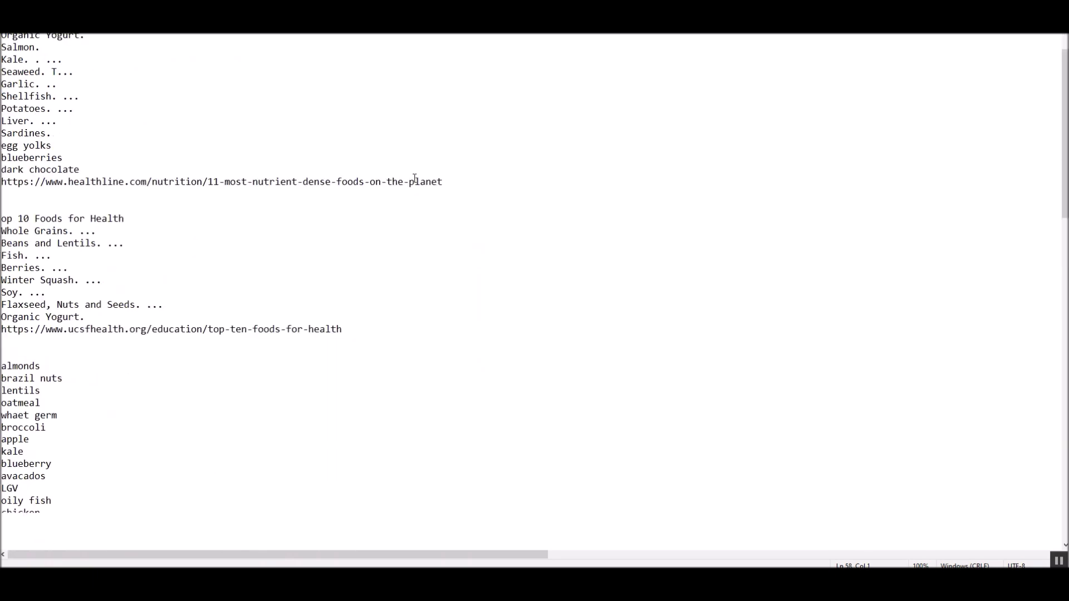
{"action": "scroll", "coordinate": [415, 178], "scroll_direction": "down", "scroll_amount": 4}
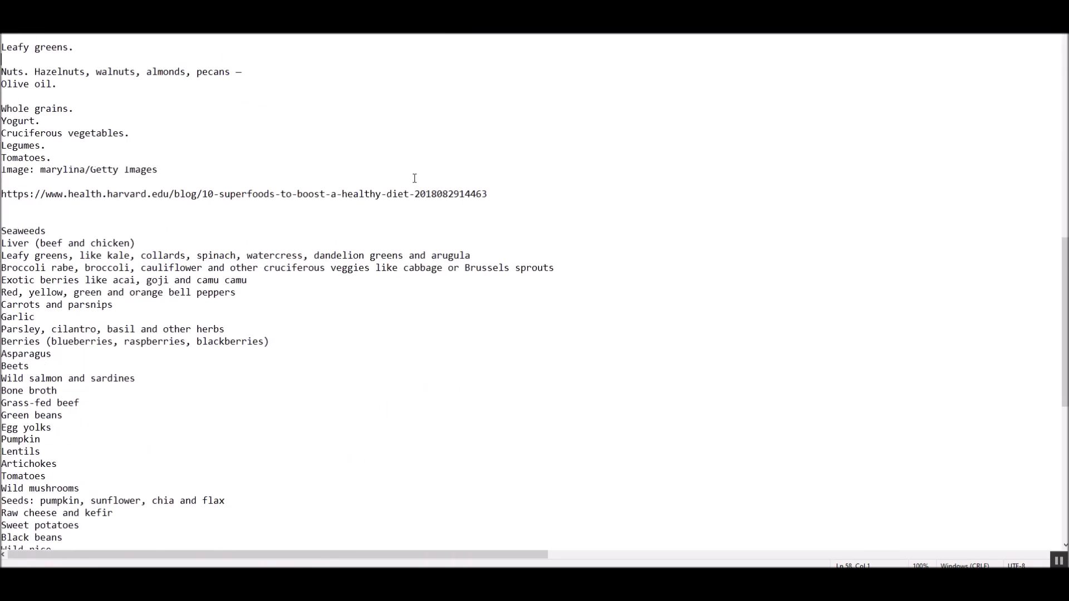
{"action": "scroll", "coordinate": [415, 179], "scroll_direction": "down", "scroll_amount": 9}
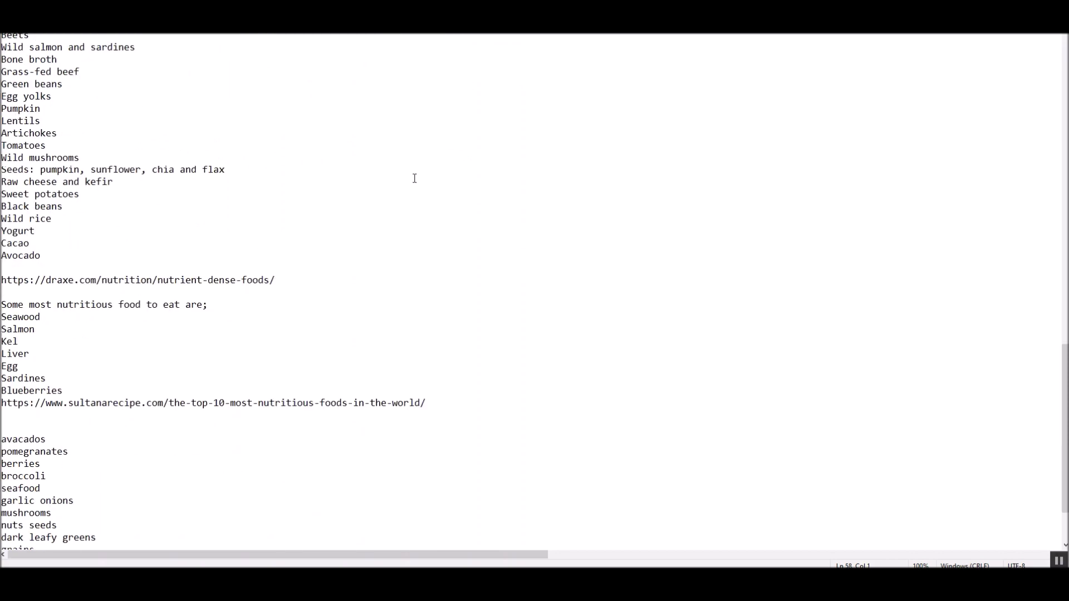
{"action": "scroll", "coordinate": [415, 178], "scroll_direction": "up", "scroll_amount": 5}
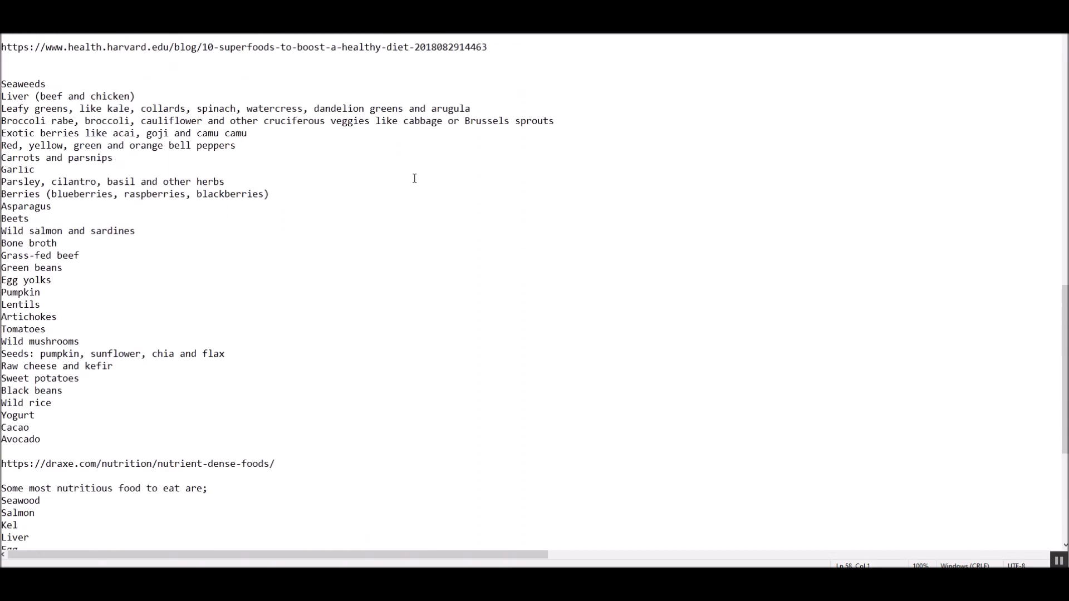
{"action": "scroll", "coordinate": [415, 178], "scroll_direction": "up", "scroll_amount": 10}
{"action": "scroll", "coordinate": [415, 179], "scroll_direction": "up", "scroll_amount": 3}
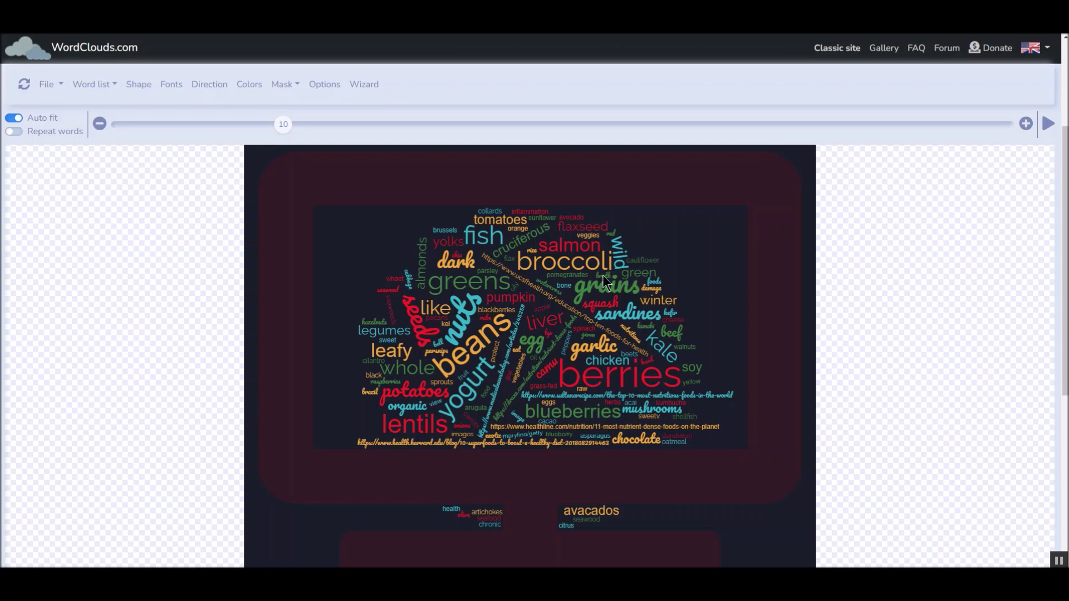
Look over the healthy-food word cloud, compare it with the Notepad list, then come back to the browser.
{"action": "scroll", "coordinate": [713, 434], "scroll_direction": "down", "scroll_amount": 2}
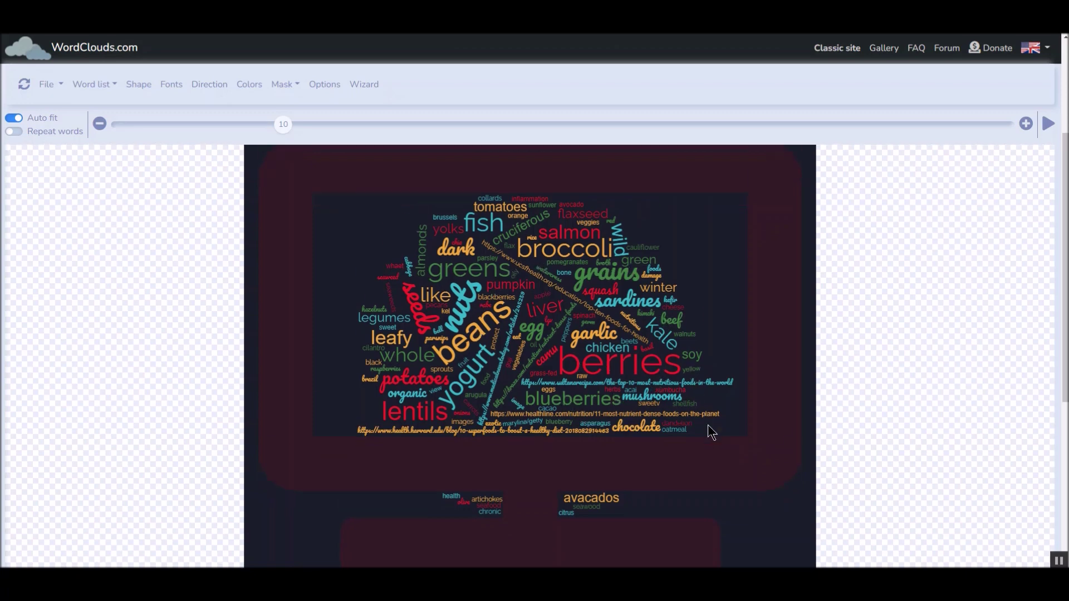
{"action": "scroll", "coordinate": [750, 411], "scroll_direction": "up", "scroll_amount": 2}
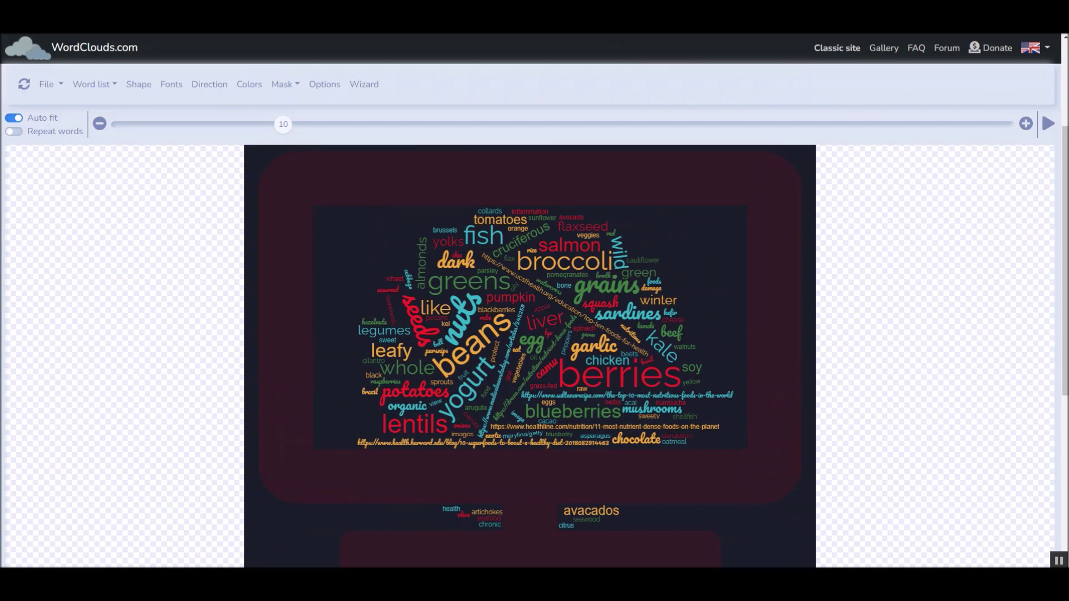
{"action": "key", "text": "alt+Tab"}
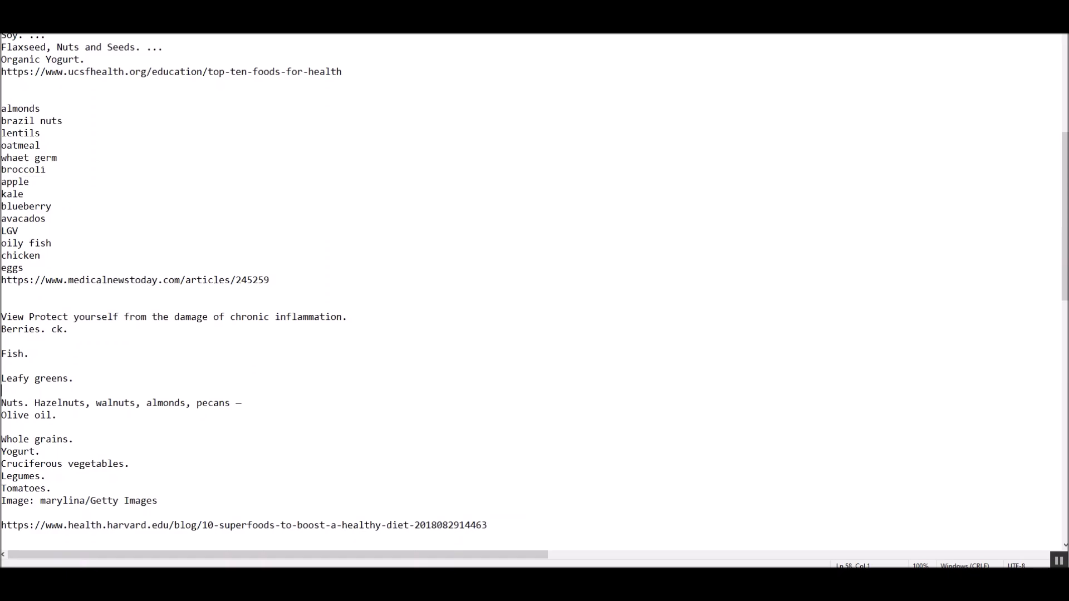
{"action": "key", "text": "alt+Tab"}
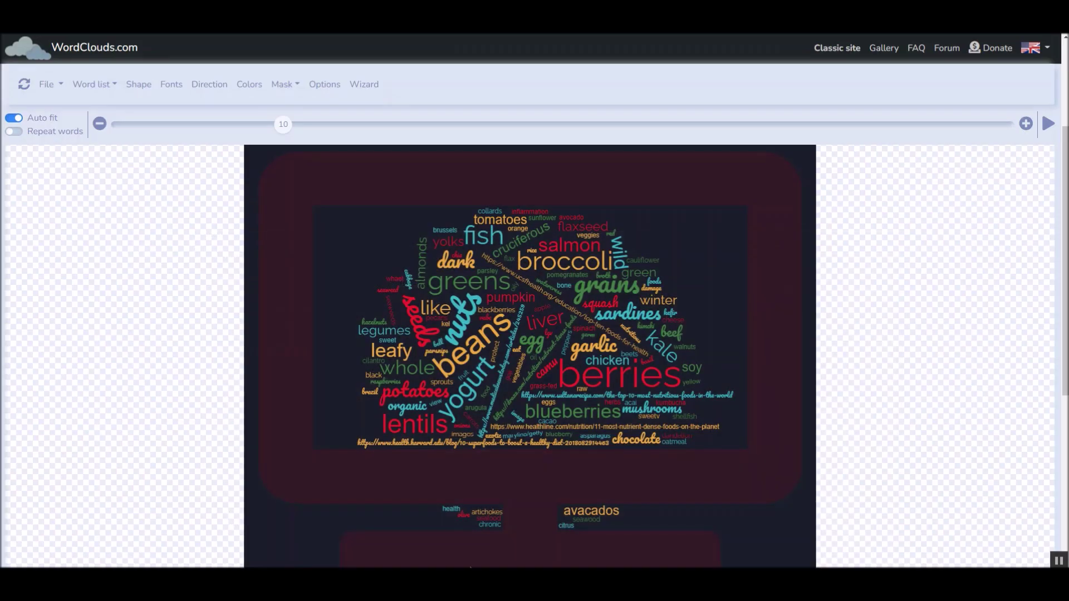
{"action": "scroll", "coordinate": [620, 366], "scroll_direction": "down", "scroll_amount": 3}
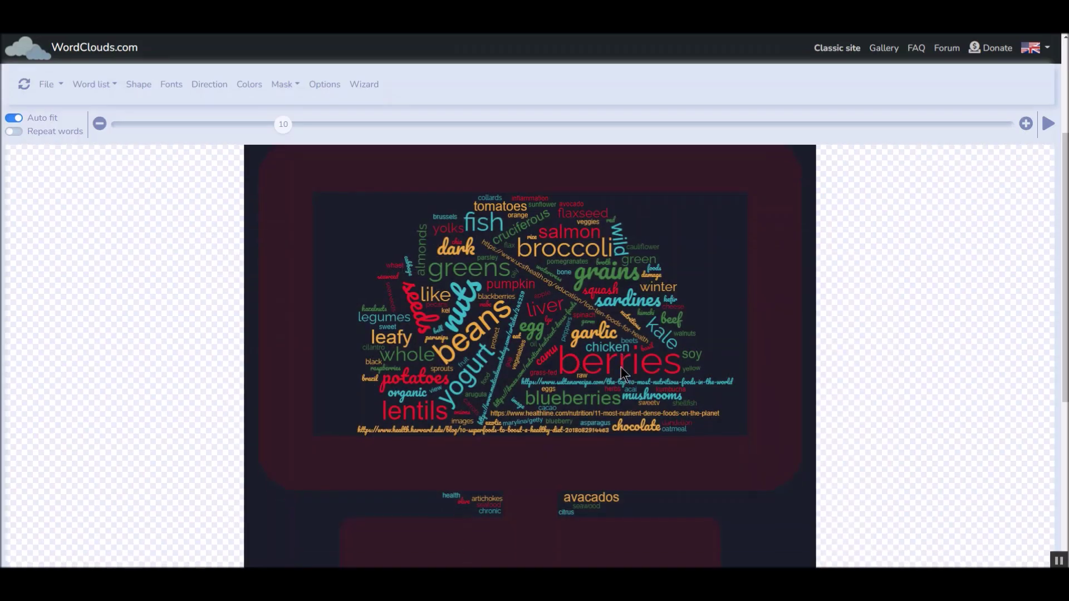
{"action": "scroll", "coordinate": [714, 402], "scroll_direction": "up", "scroll_amount": 4}
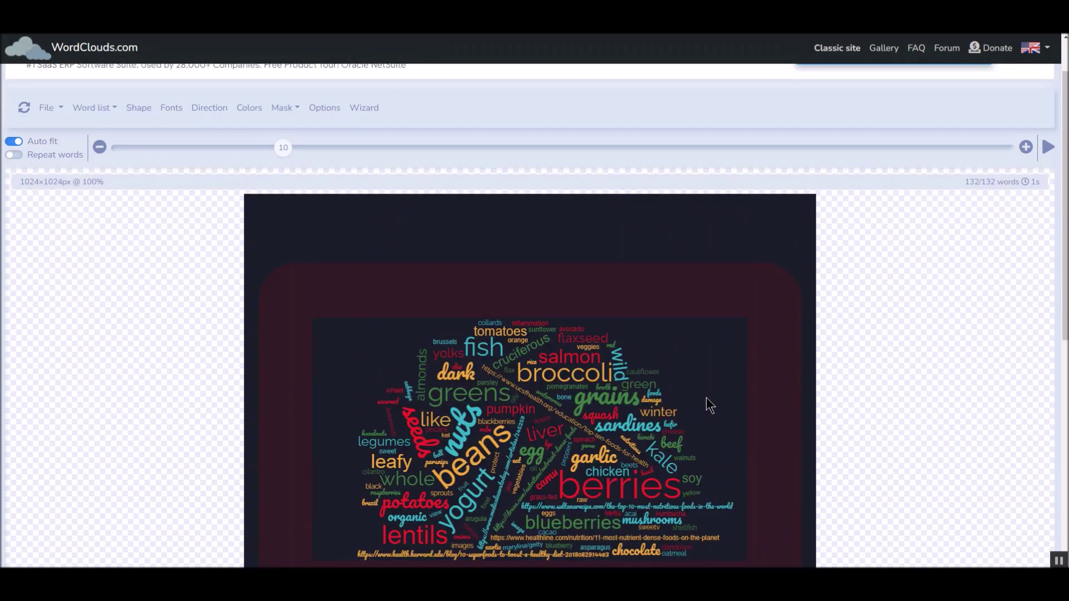
{"action": "scroll", "coordinate": [707, 399], "scroll_direction": "up", "scroll_amount": 1}
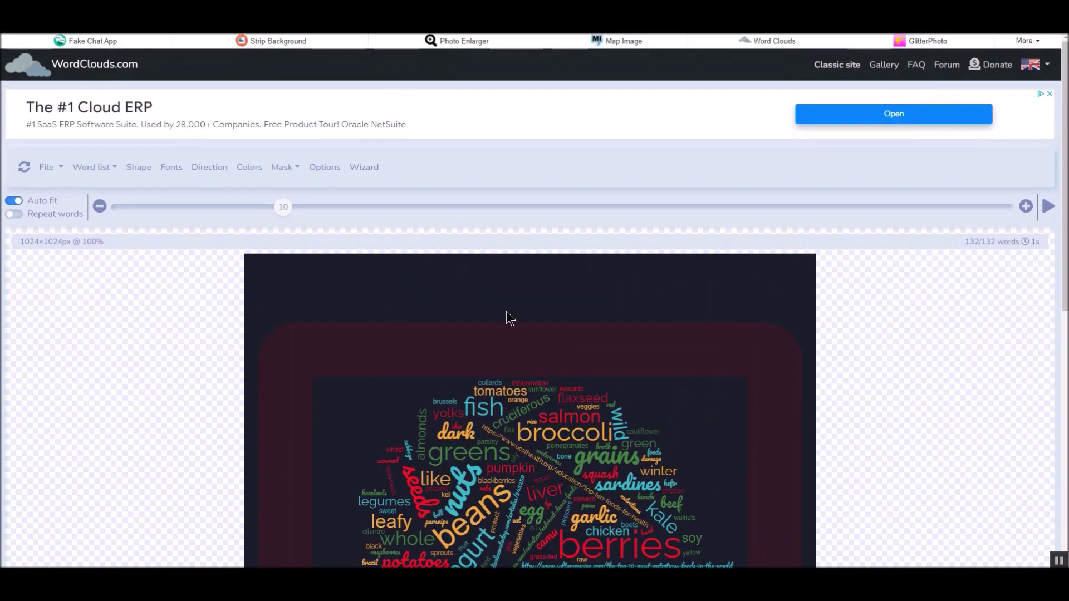
{"action": "scroll", "coordinate": [804, 388], "scroll_direction": "down", "scroll_amount": 2}
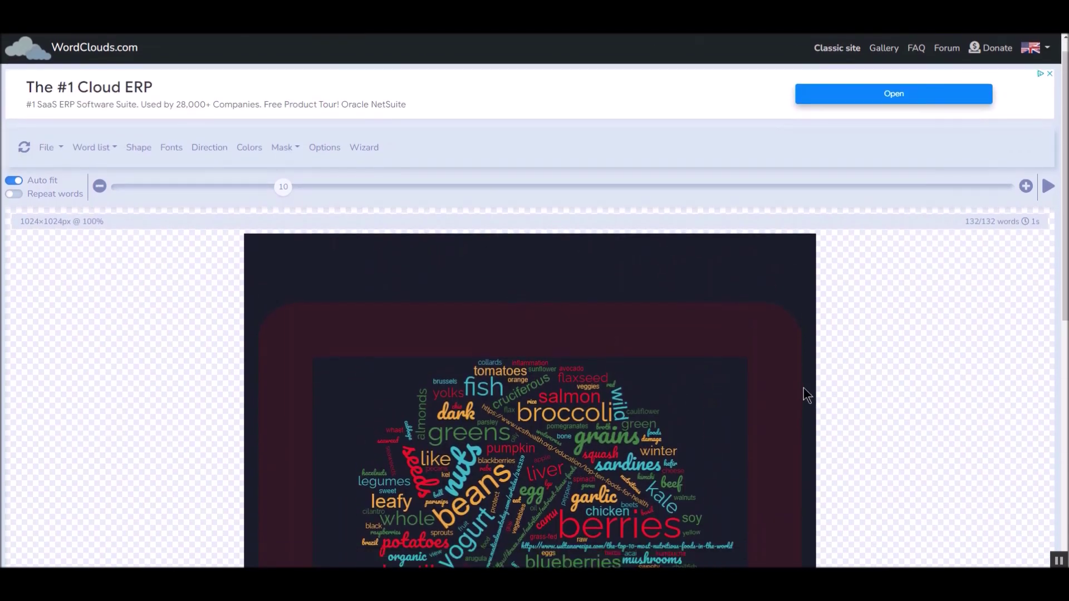
{"action": "scroll", "coordinate": [803, 387], "scroll_direction": "up", "scroll_amount": 2}
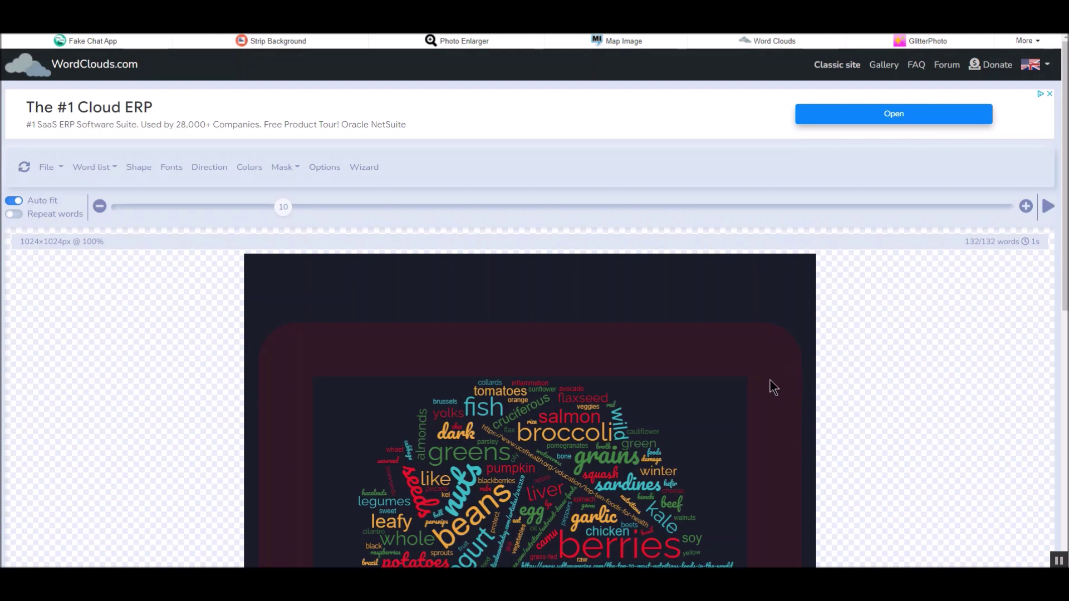
{"action": "scroll", "coordinate": [633, 347], "scroll_direction": "down", "scroll_amount": 4}
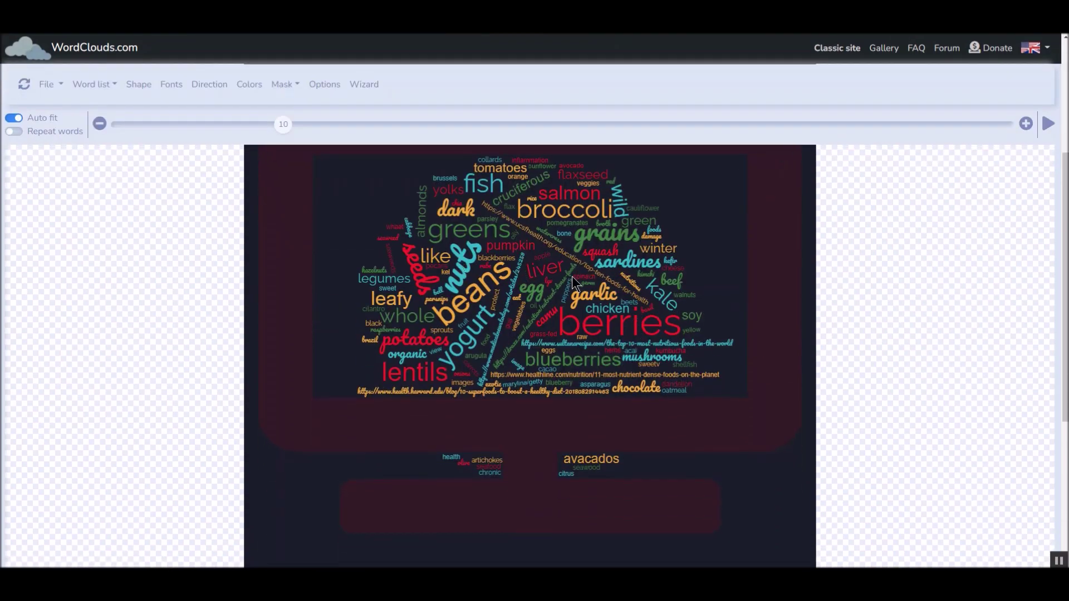
{"action": "scroll", "coordinate": [661, 319], "scroll_direction": "up", "scroll_amount": 1}
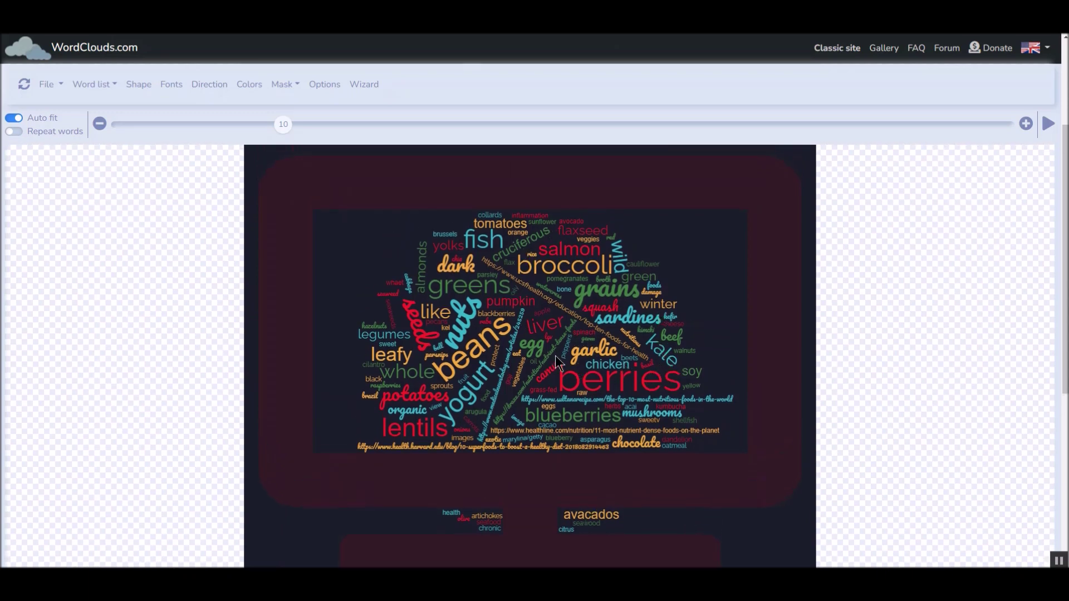
{"action": "scroll", "coordinate": [199, 209], "scroll_direction": "up", "scroll_amount": 3}
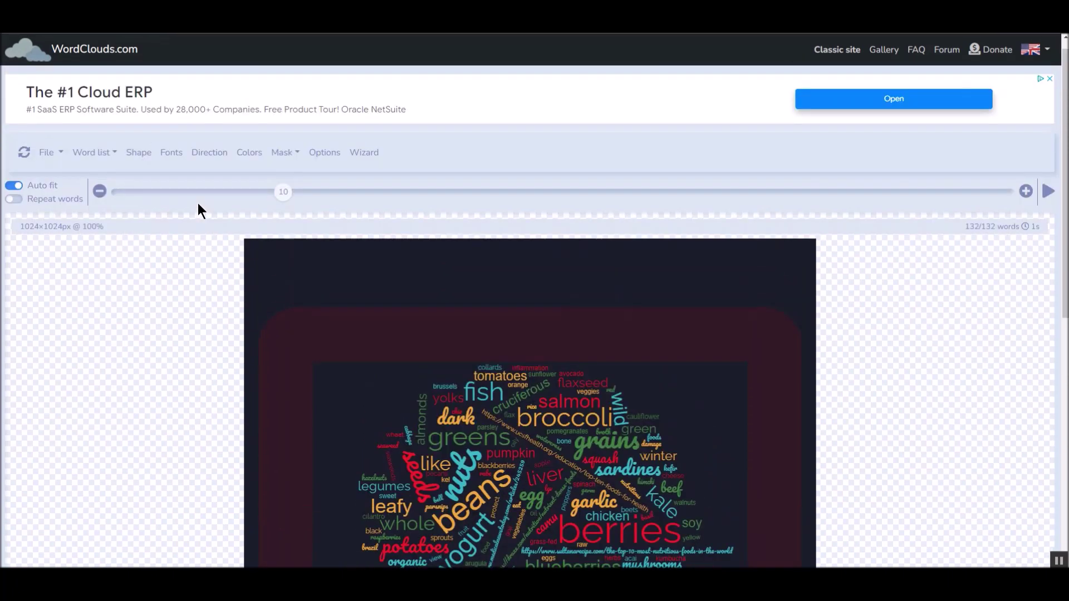
{"action": "scroll", "coordinate": [198, 203], "scroll_direction": "up", "scroll_amount": 1}
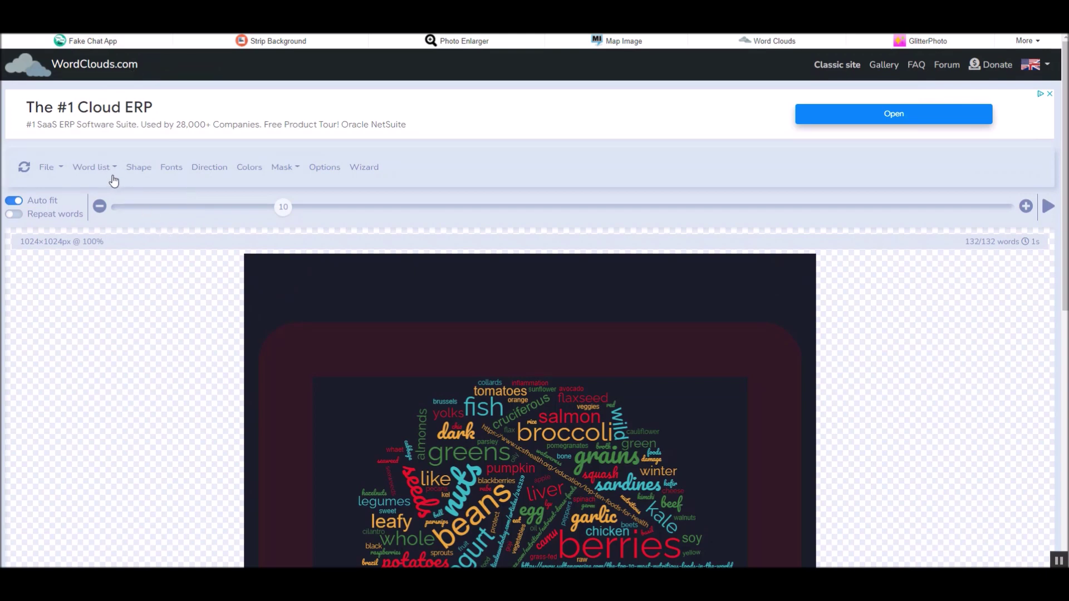
{"action": "left_click", "coordinate": [143, 169]}
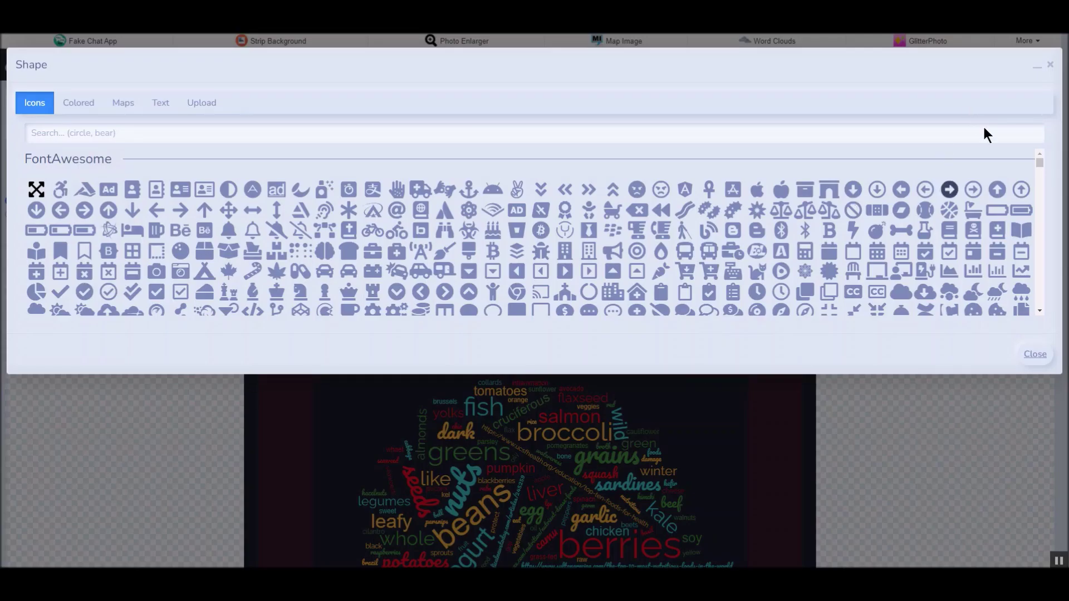
Pick the rounded-rectangle tablet icon from the Icons list as the cloud's shape.
{"action": "scroll", "coordinate": [789, 240], "scroll_direction": "down", "scroll_amount": 15}
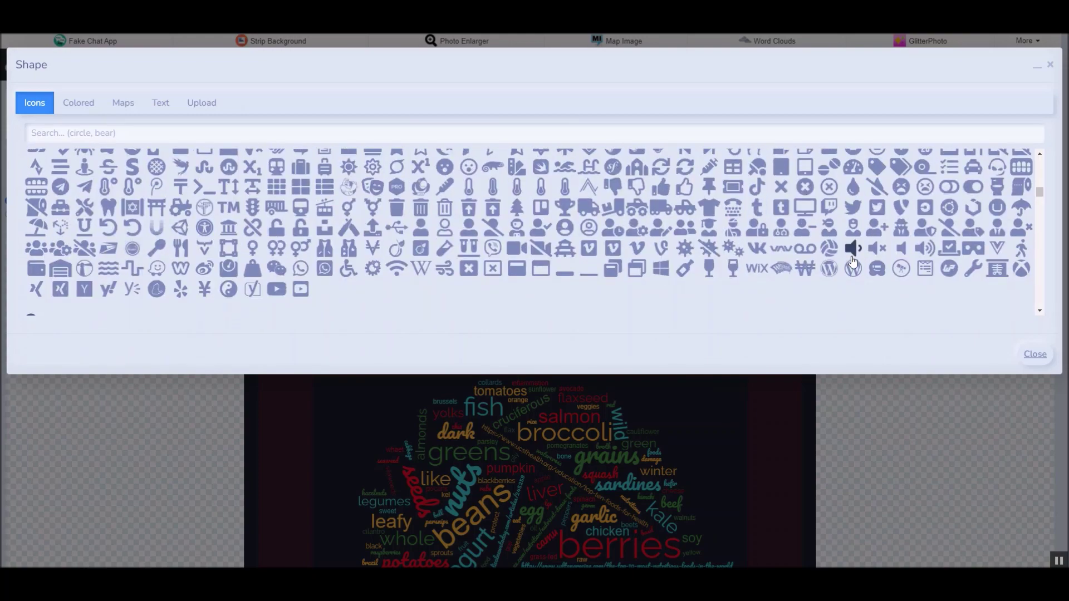
{"action": "scroll", "coordinate": [852, 261], "scroll_direction": "down", "scroll_amount": 1}
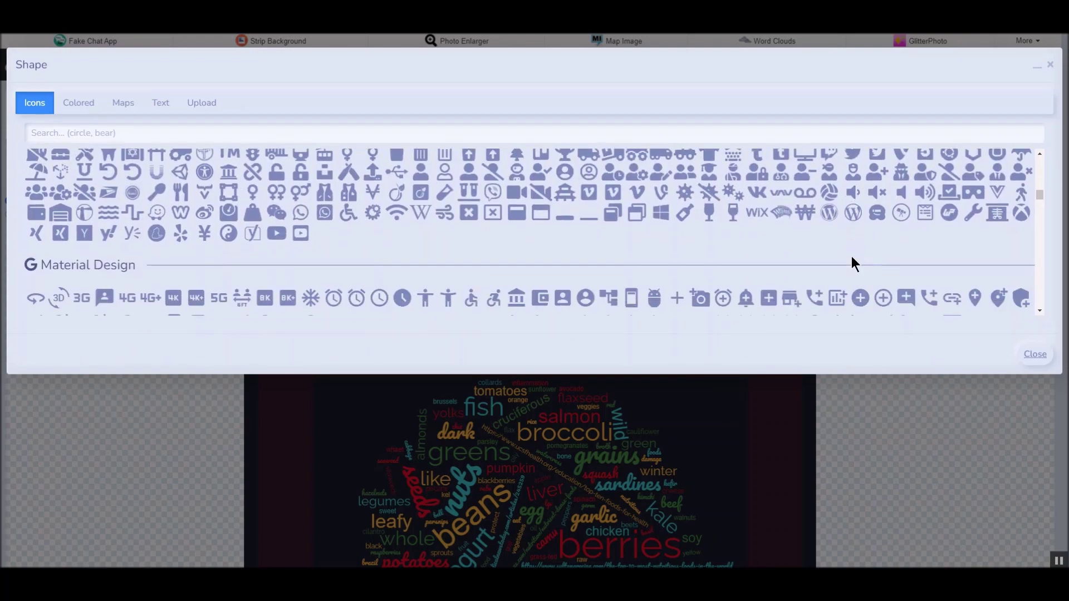
{"action": "scroll", "coordinate": [852, 261], "scroll_direction": "down", "scroll_amount": 1}
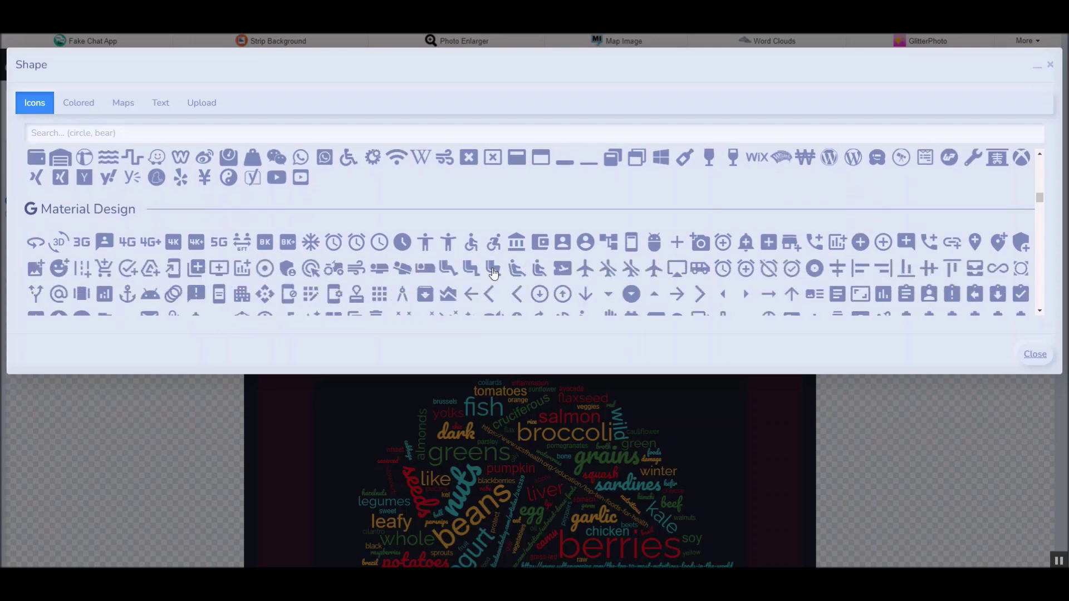
{"action": "scroll", "coordinate": [471, 213], "scroll_direction": "up", "scroll_amount": 2}
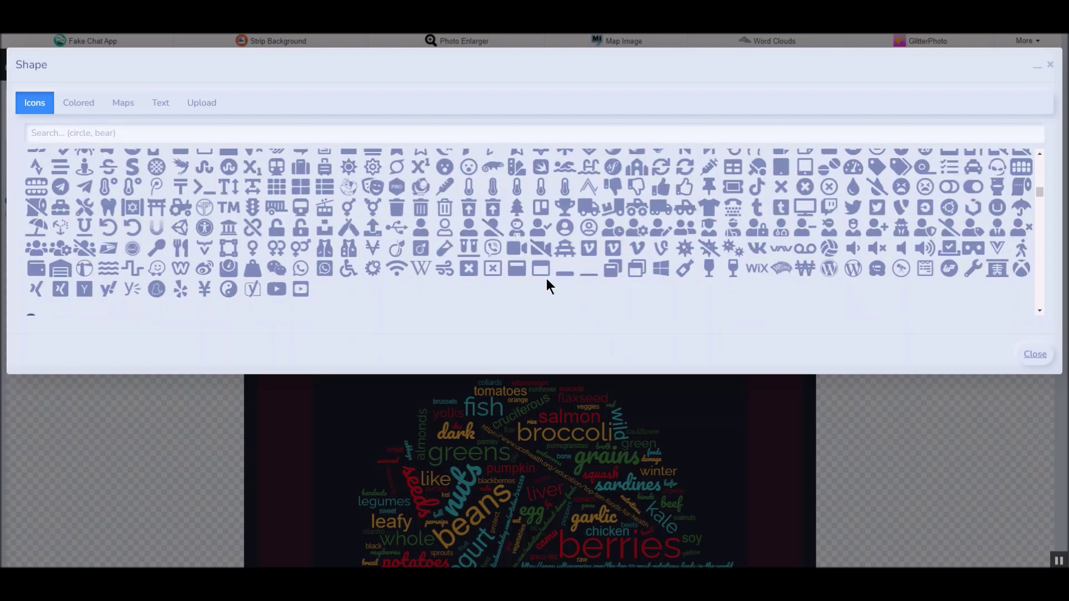
{"action": "scroll", "coordinate": [623, 285], "scroll_direction": "up", "scroll_amount": 2}
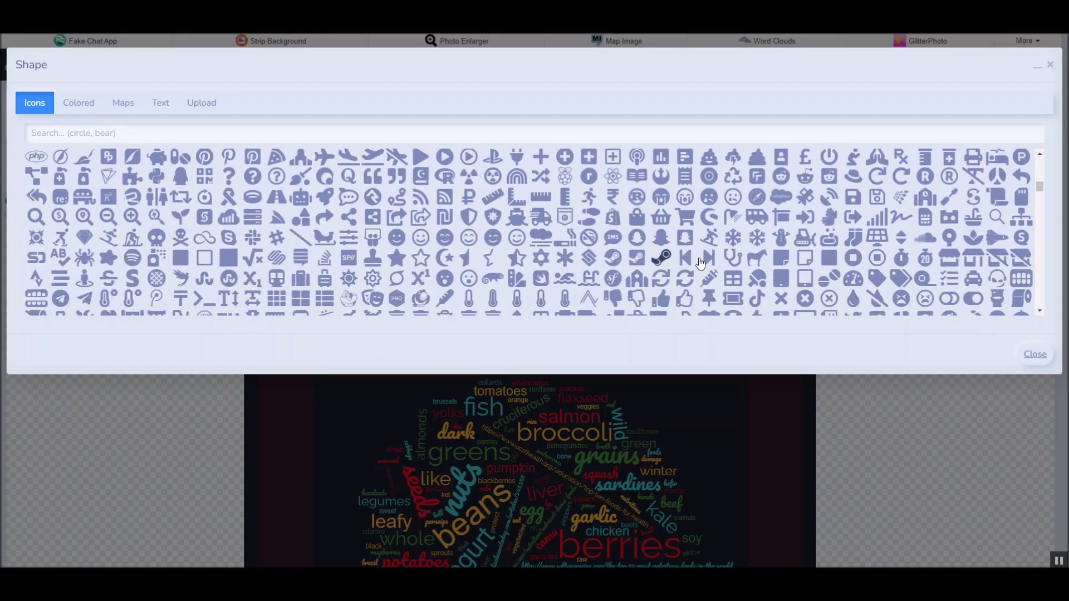
{"action": "left_click", "coordinate": [805, 278]}
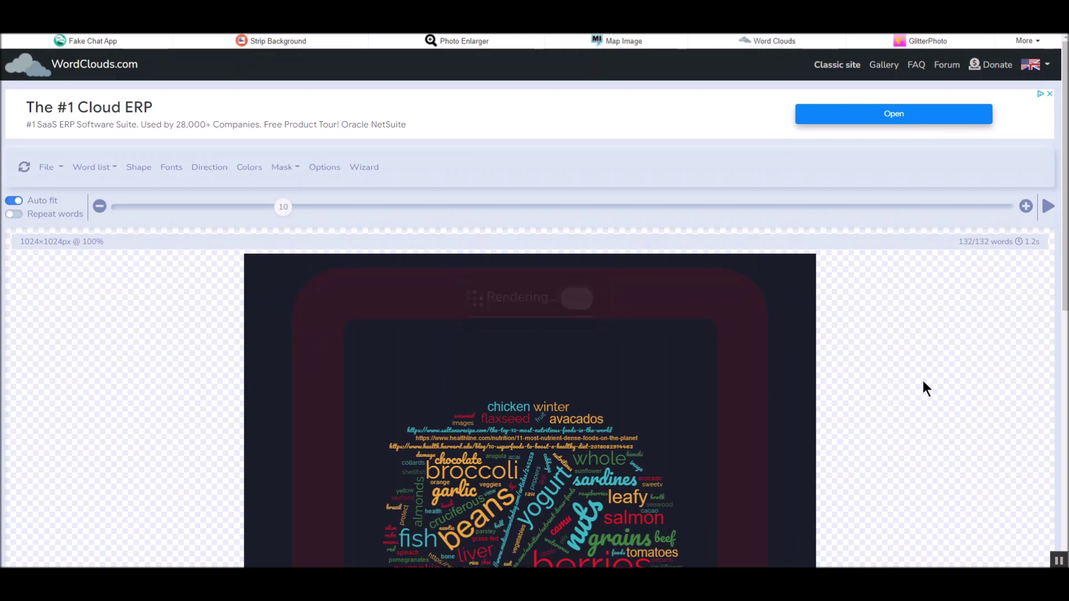
{"action": "scroll", "coordinate": [922, 378], "scroll_direction": "down", "scroll_amount": 2}
{"action": "scroll", "coordinate": [924, 376], "scroll_direction": "down", "scroll_amount": 1}
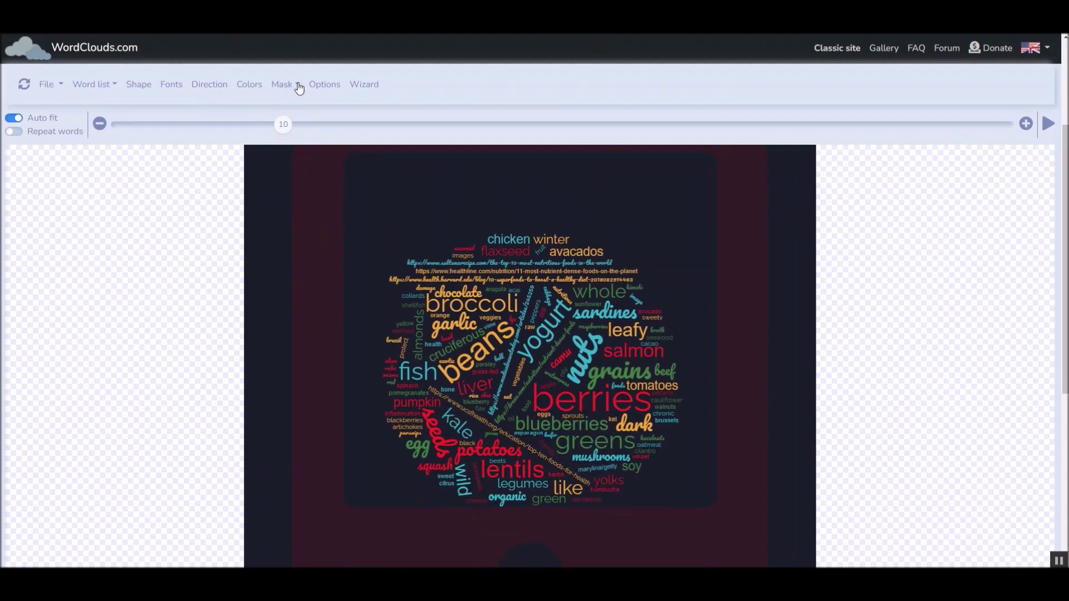
{"action": "left_click", "coordinate": [298, 85]}
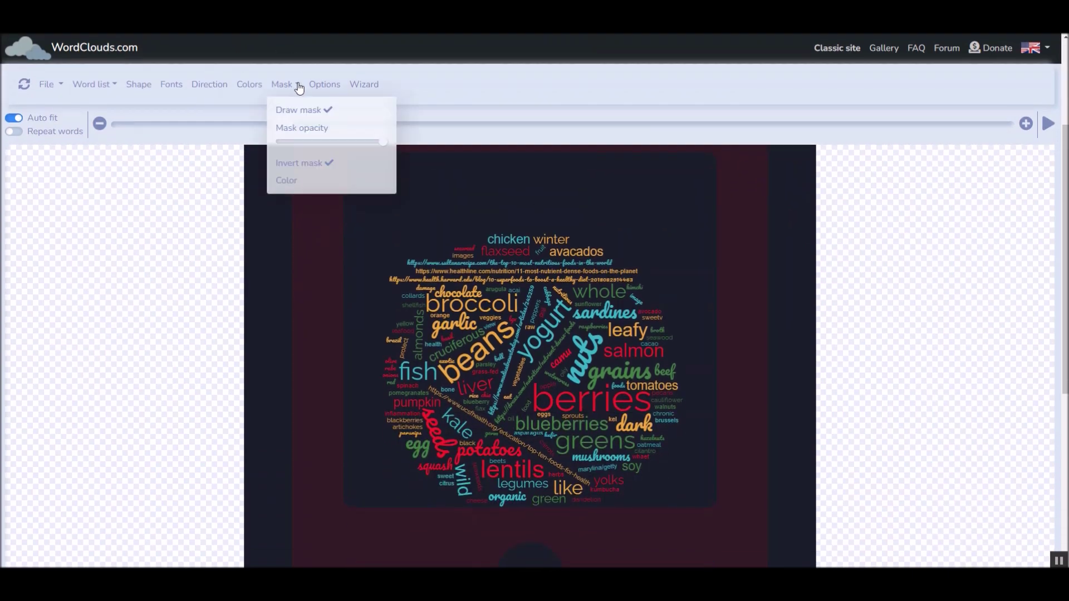
{"action": "left_click", "coordinate": [325, 165]}
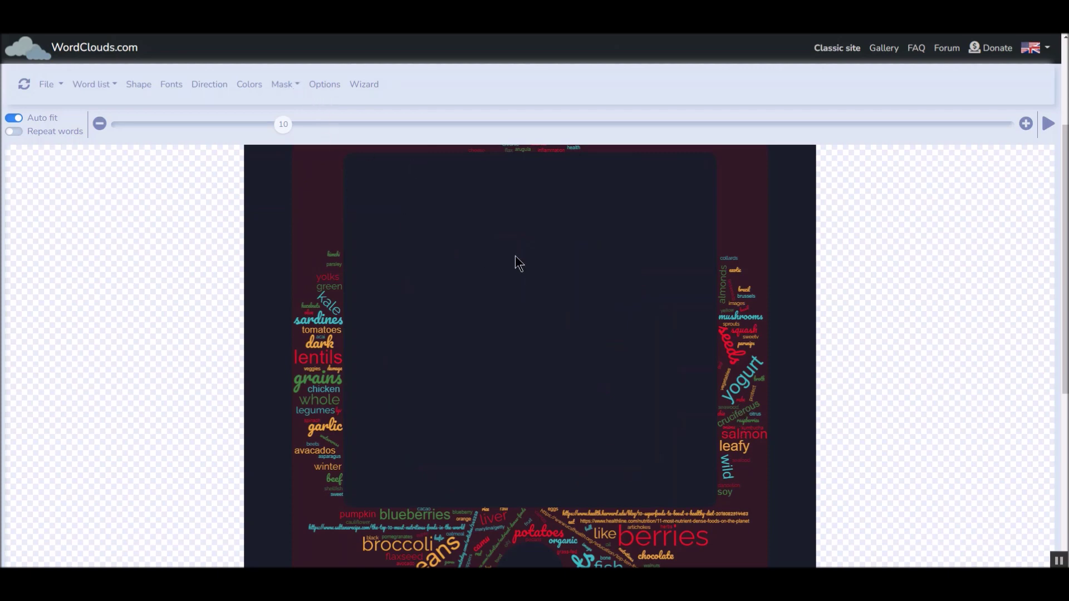
{"action": "left_click", "coordinate": [300, 87]}
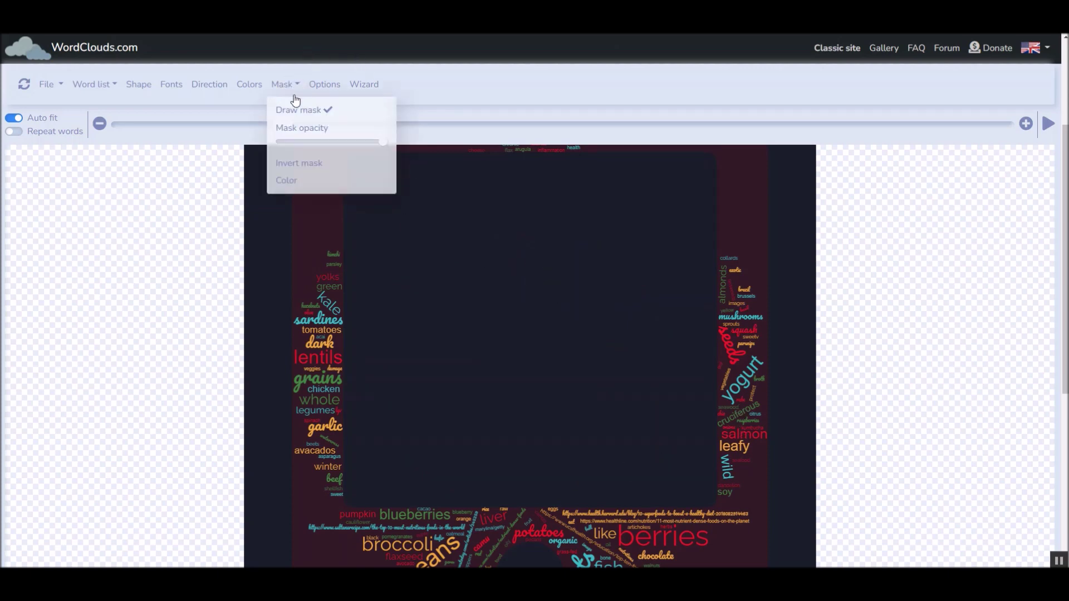
{"action": "left_click", "coordinate": [305, 167]}
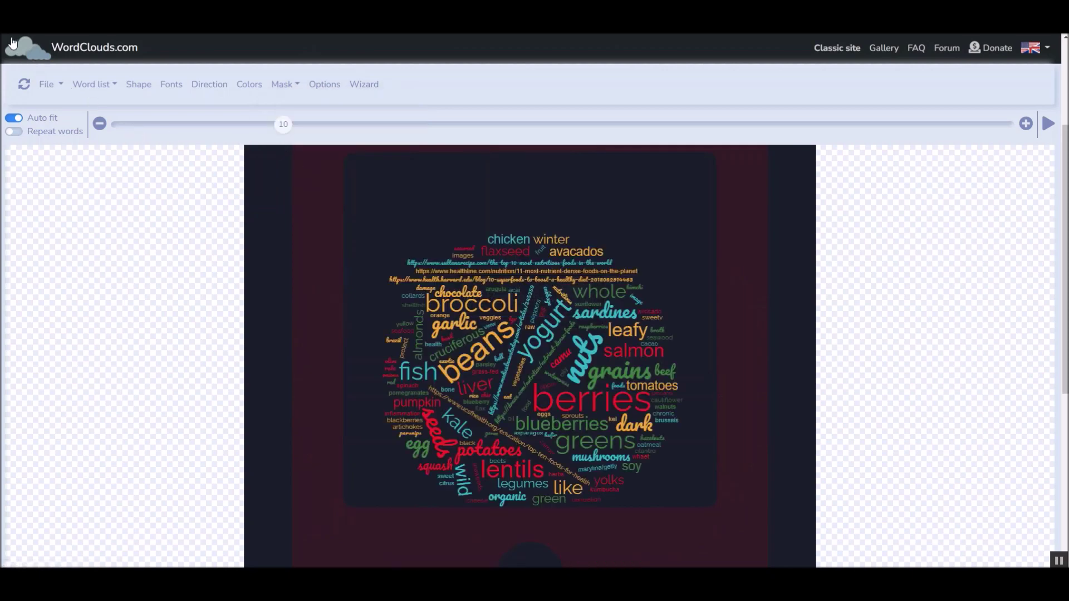
{"action": "key", "text": "alt+Left"}
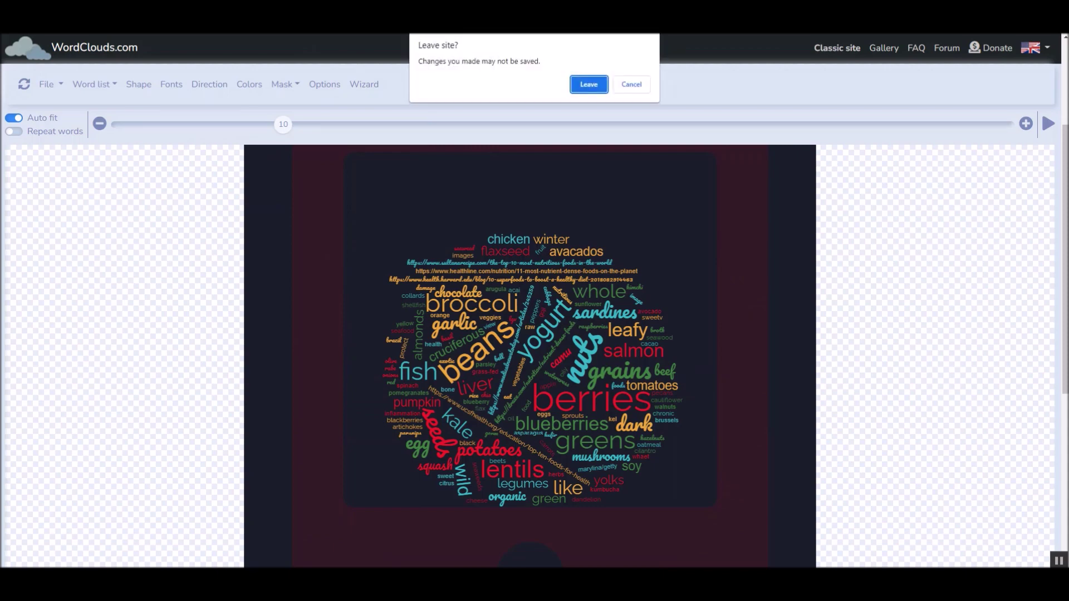
{"action": "left_click", "coordinate": [621, 86]}
{"action": "scroll", "coordinate": [936, 359], "scroll_direction": "down", "scroll_amount": 3}
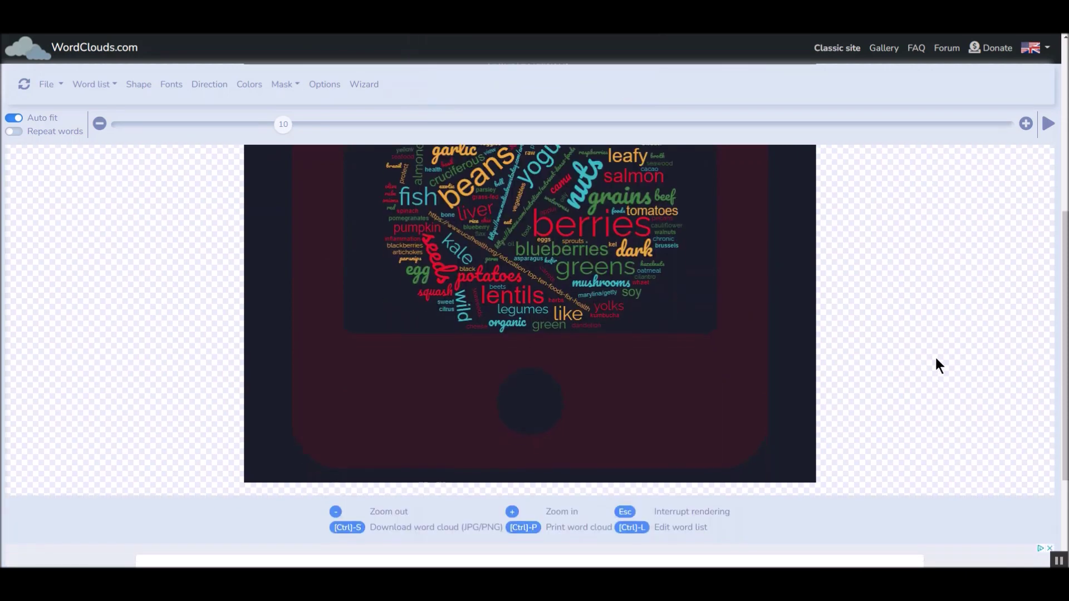
{"action": "scroll", "coordinate": [937, 358], "scroll_direction": "down", "scroll_amount": 2}
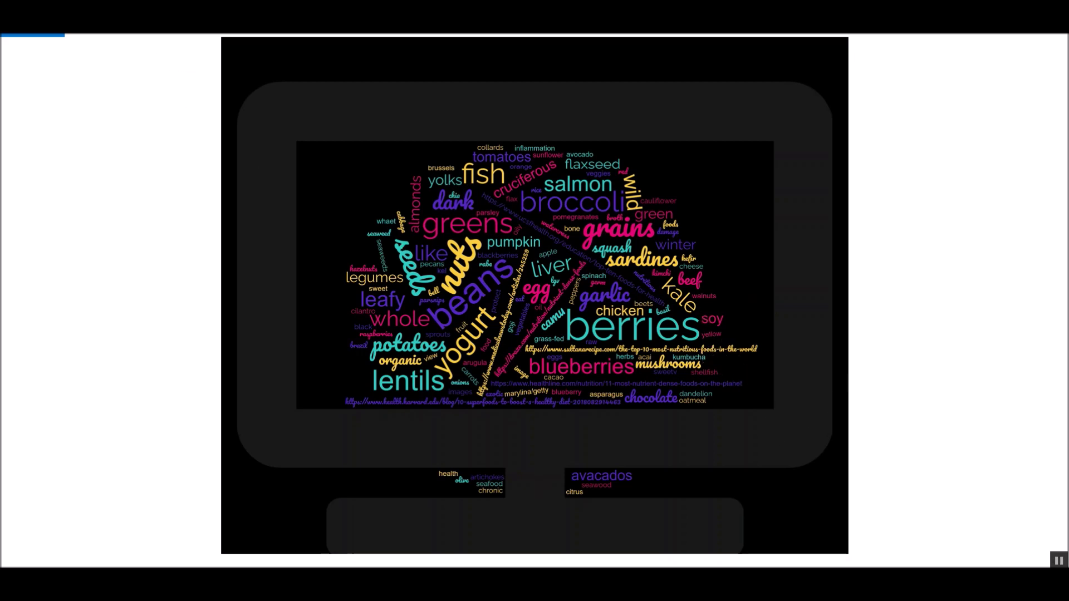
Leave the Photos view of the JPEG and bring the WordClouds.com page in Chrome back to the front.
{"action": "mouse_move", "coordinate": [532, 585]}
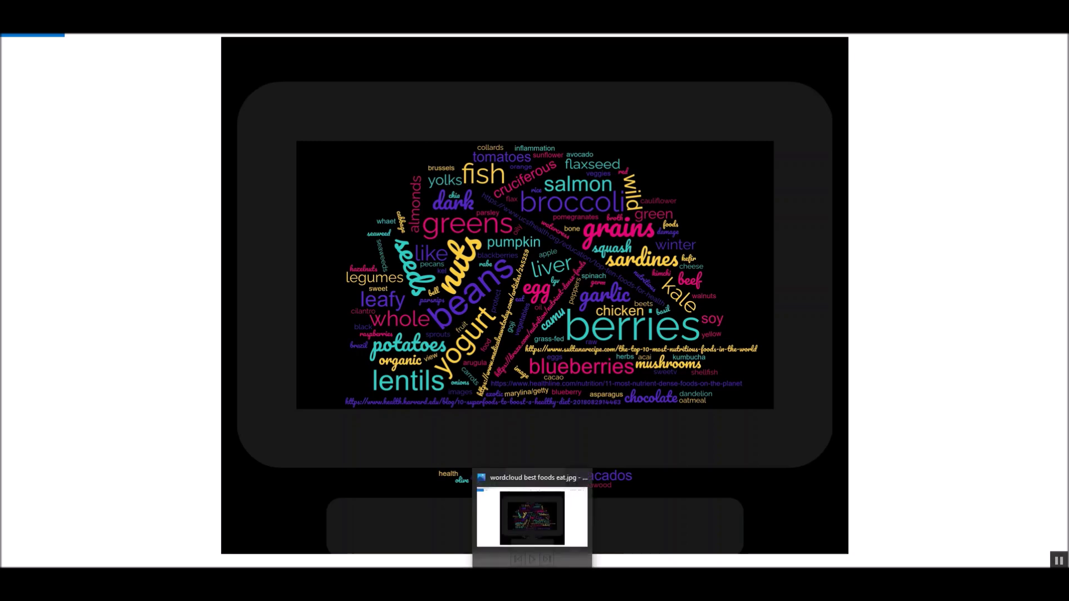
{"action": "left_click", "coordinate": [504, 582]}
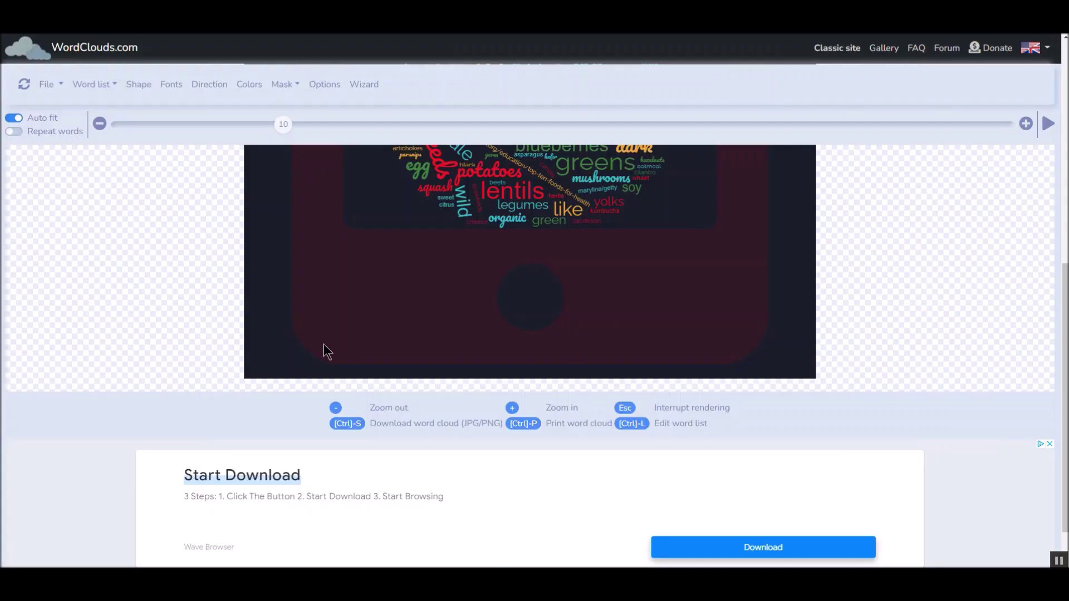
Browse the YouTube channel's Home tab playlists down to the favourite cooking videos row.
{"action": "scroll", "coordinate": [110, 193], "scroll_direction": "up", "scroll_amount": 2}
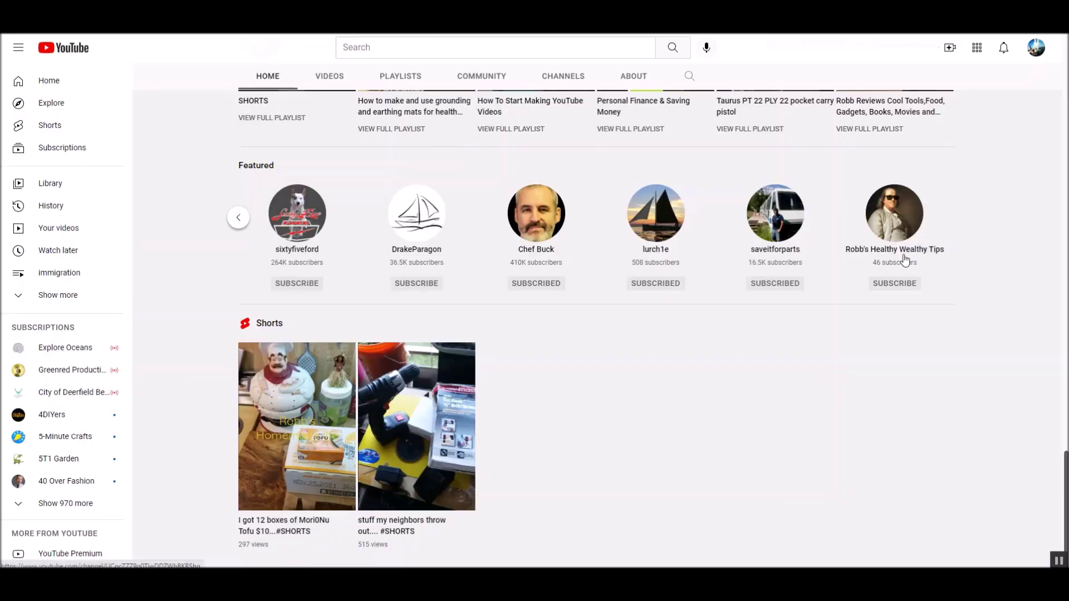
{"action": "scroll", "coordinate": [971, 287], "scroll_direction": "up", "scroll_amount": 15}
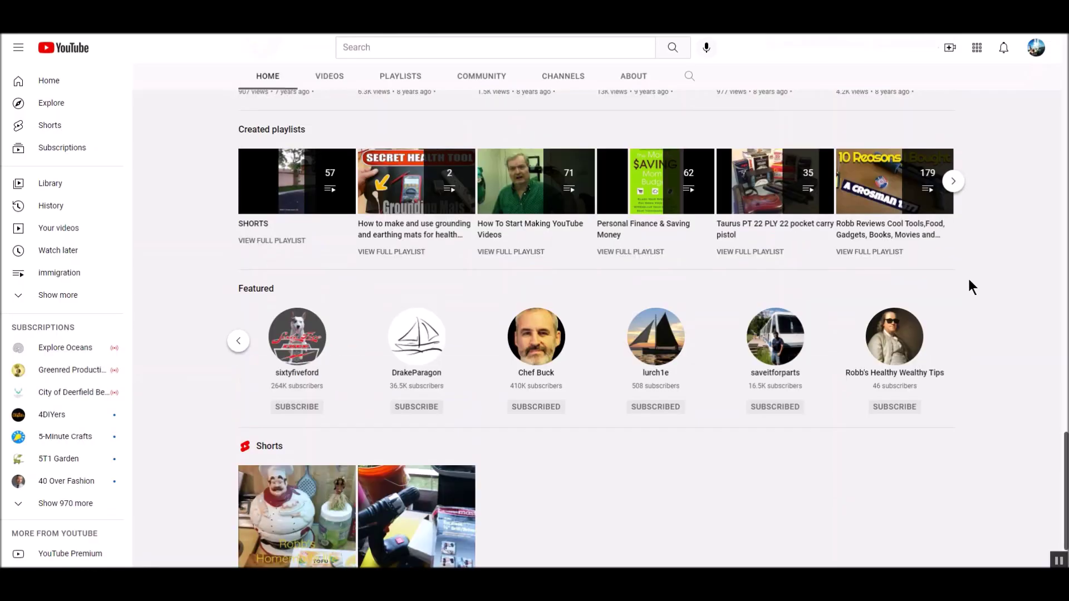
{"action": "scroll", "coordinate": [970, 284], "scroll_direction": "up", "scroll_amount": 10}
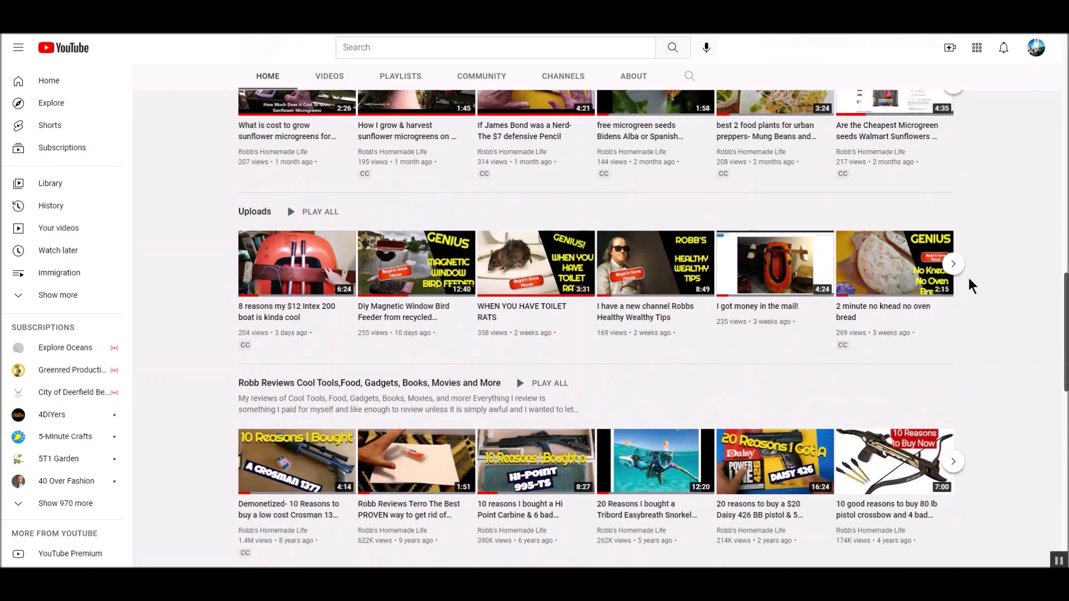
{"action": "scroll", "coordinate": [971, 286], "scroll_direction": "up", "scroll_amount": 9}
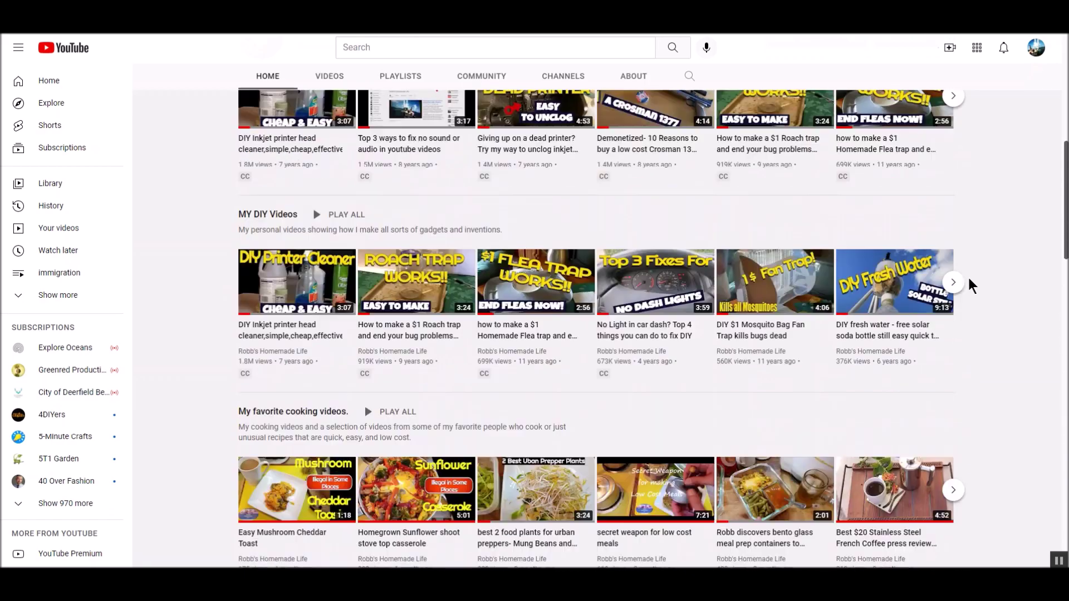
{"action": "scroll", "coordinate": [971, 285], "scroll_direction": "up", "scroll_amount": 1}
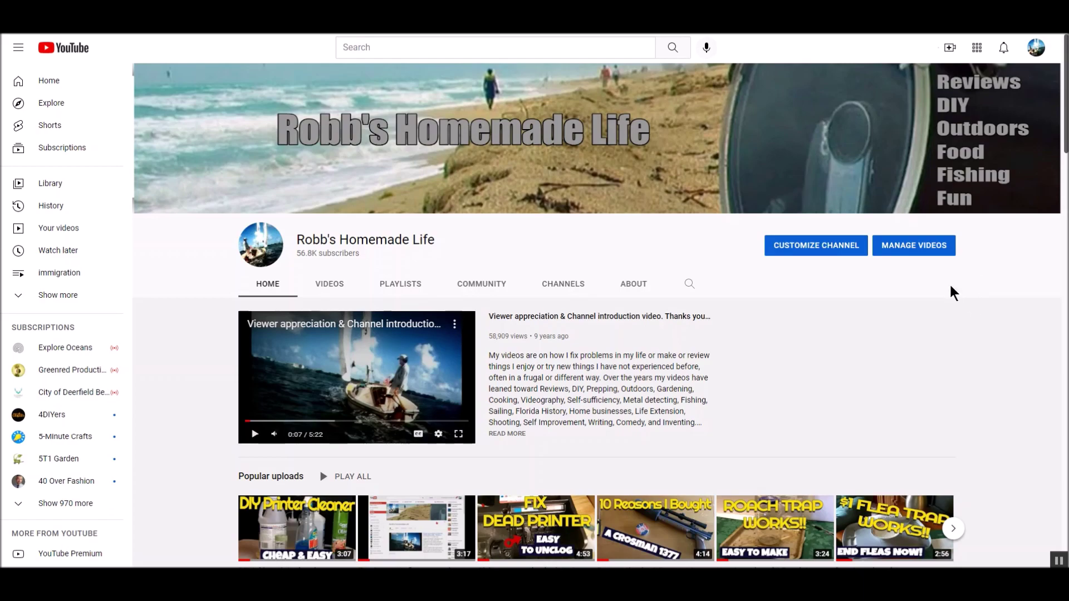
{"action": "scroll", "coordinate": [950, 284], "scroll_direction": "down", "scroll_amount": 10}
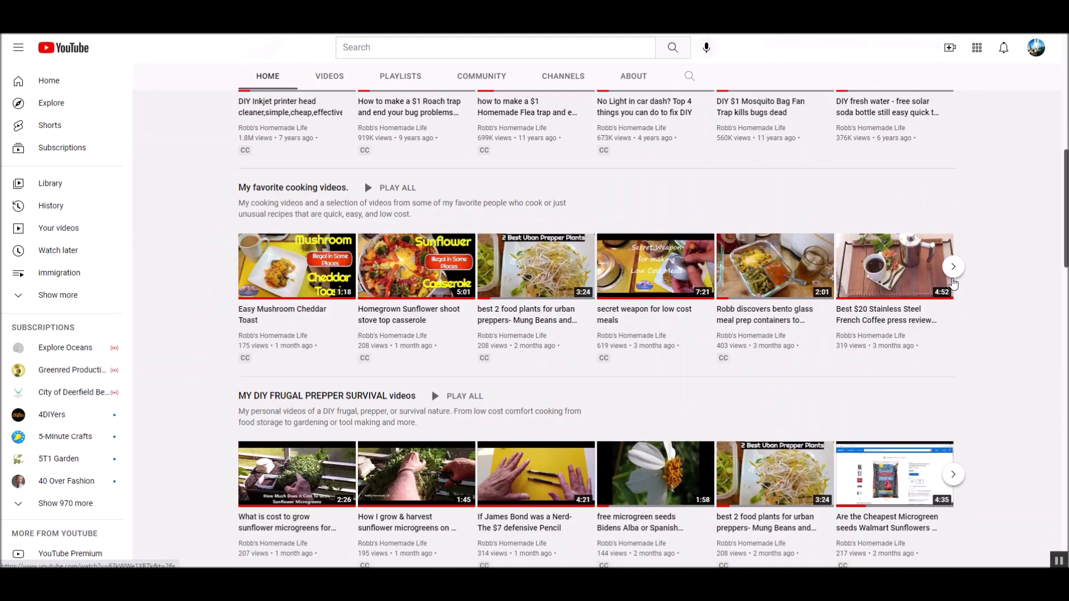
{"action": "scroll", "coordinate": [952, 283], "scroll_direction": "down", "scroll_amount": 15}
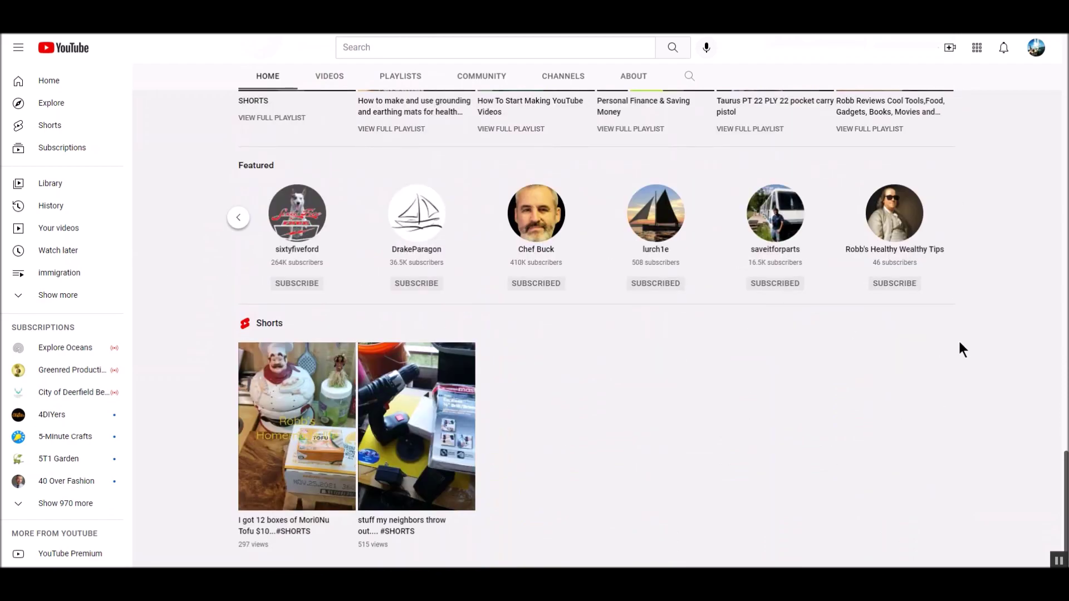
{"action": "scroll", "coordinate": [957, 339], "scroll_direction": "up", "scroll_amount": 10}
{"action": "scroll", "coordinate": [952, 336], "scroll_direction": "up", "scroll_amount": 10}
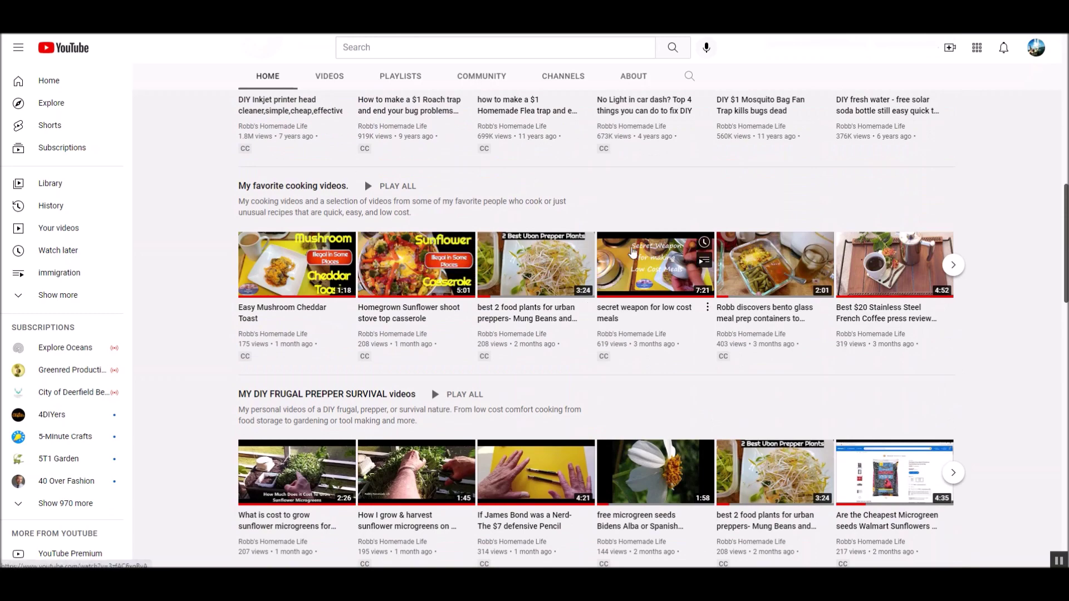
{"action": "scroll", "coordinate": [766, 291], "scroll_direction": "up", "scroll_amount": 6}
{"action": "scroll", "coordinate": [767, 291], "scroll_direction": "up", "scroll_amount": 4}
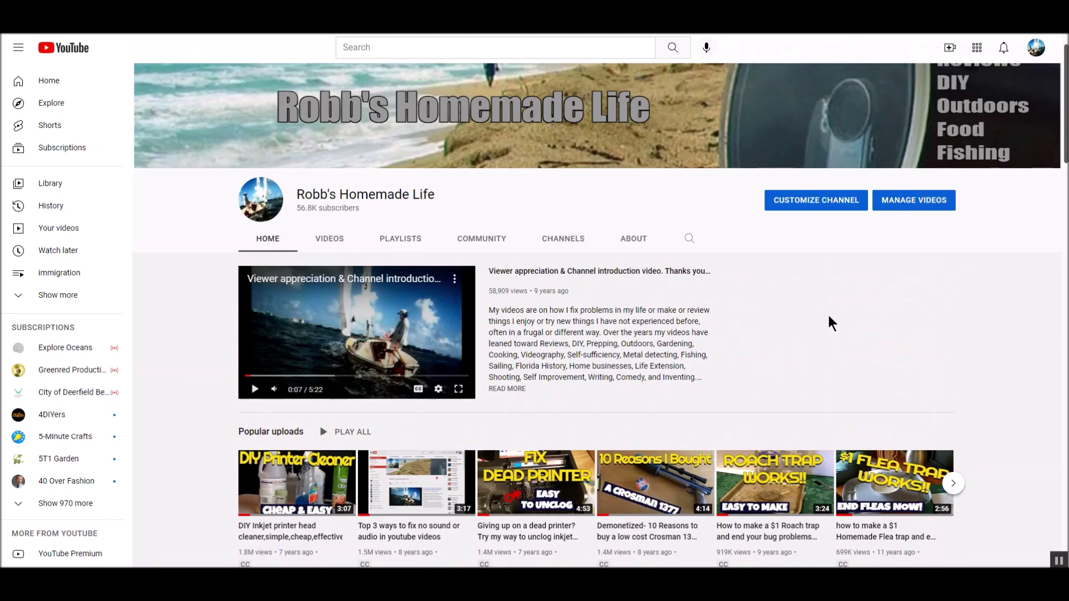
{"action": "scroll", "coordinate": [830, 323], "scroll_direction": "down", "scroll_amount": 10}
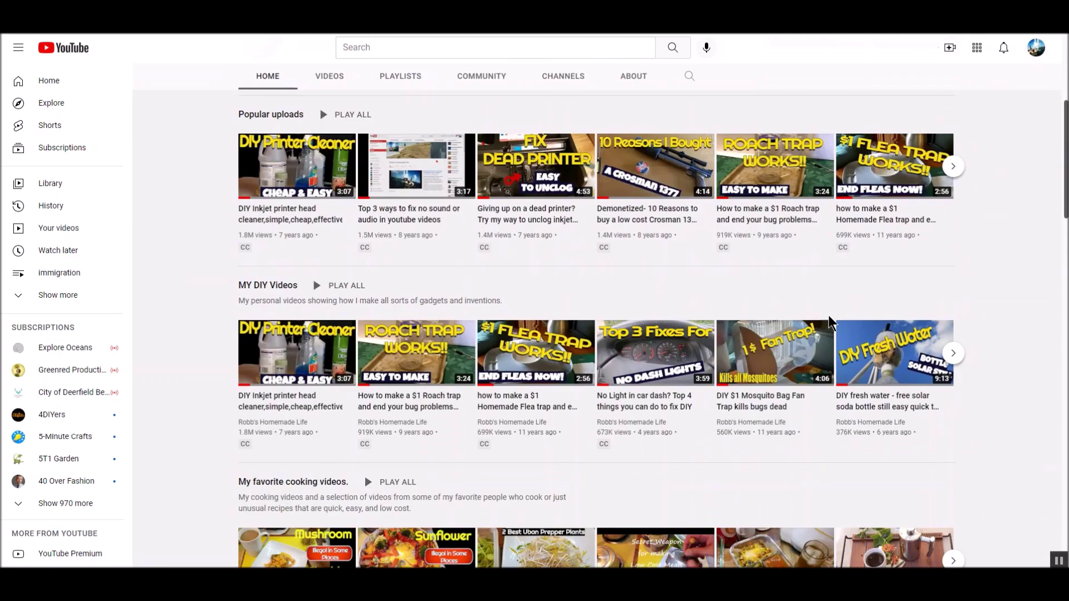
{"action": "scroll", "coordinate": [784, 311], "scroll_direction": "down", "scroll_amount": 5}
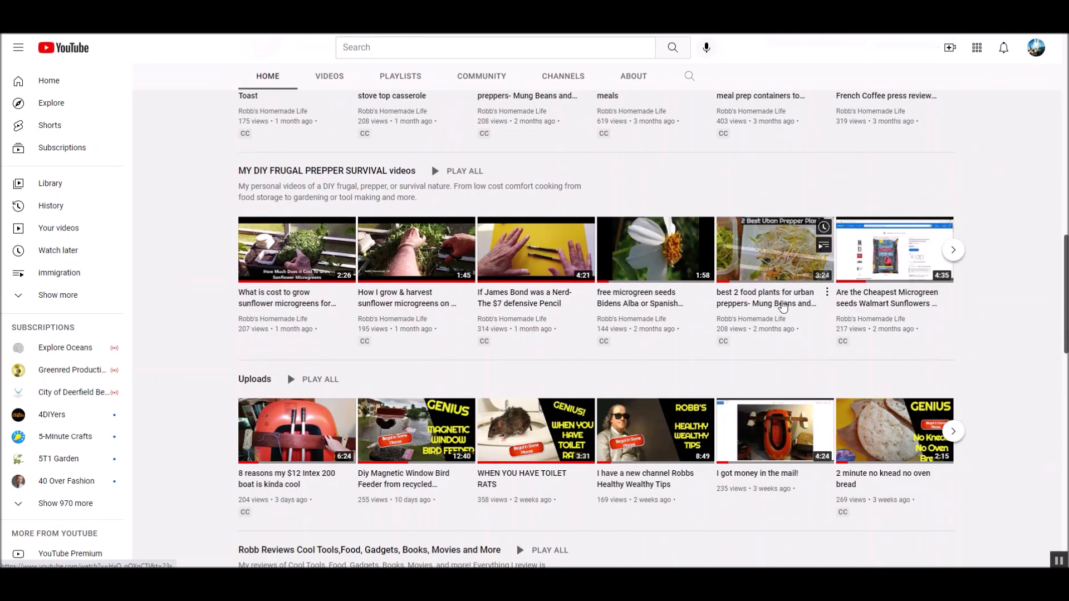
{"action": "scroll", "coordinate": [781, 301], "scroll_direction": "down", "scroll_amount": 3}
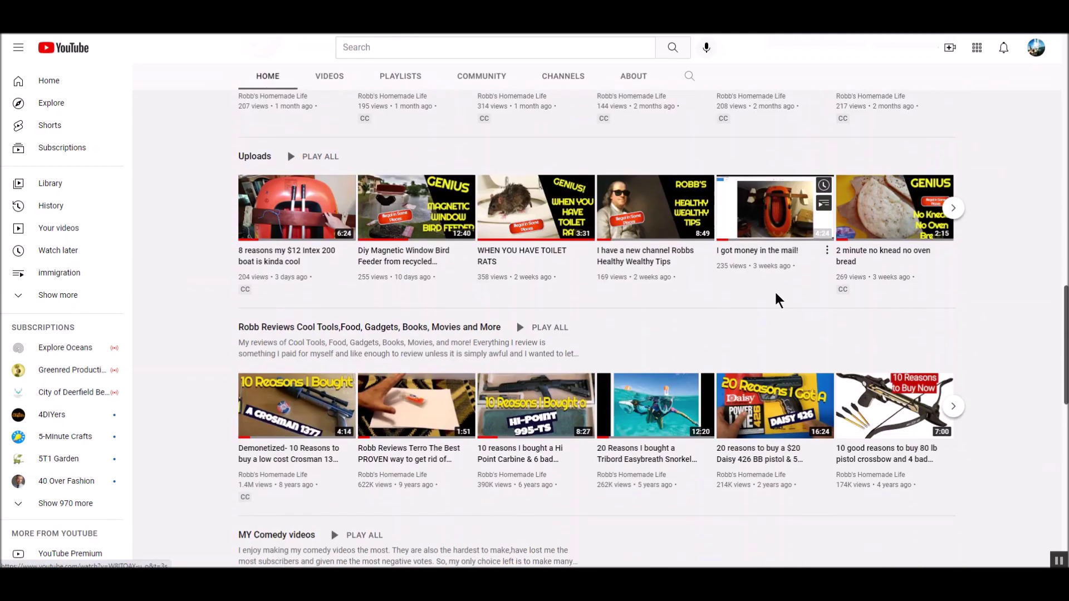
{"action": "scroll", "coordinate": [772, 294], "scroll_direction": "down", "scroll_amount": 1}
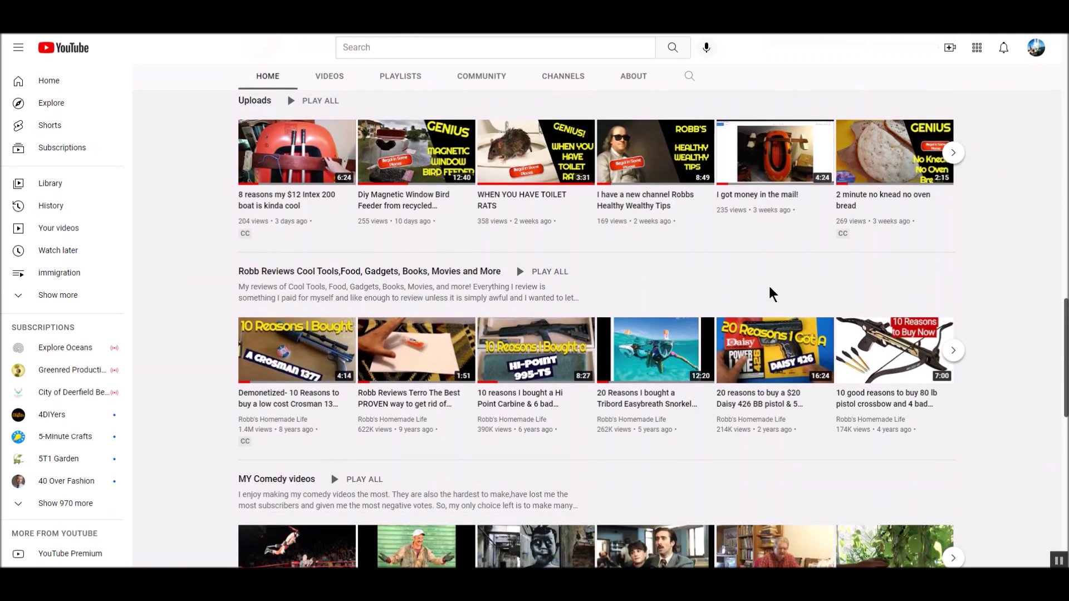
{"action": "scroll", "coordinate": [769, 288], "scroll_direction": "up", "scroll_amount": 6}
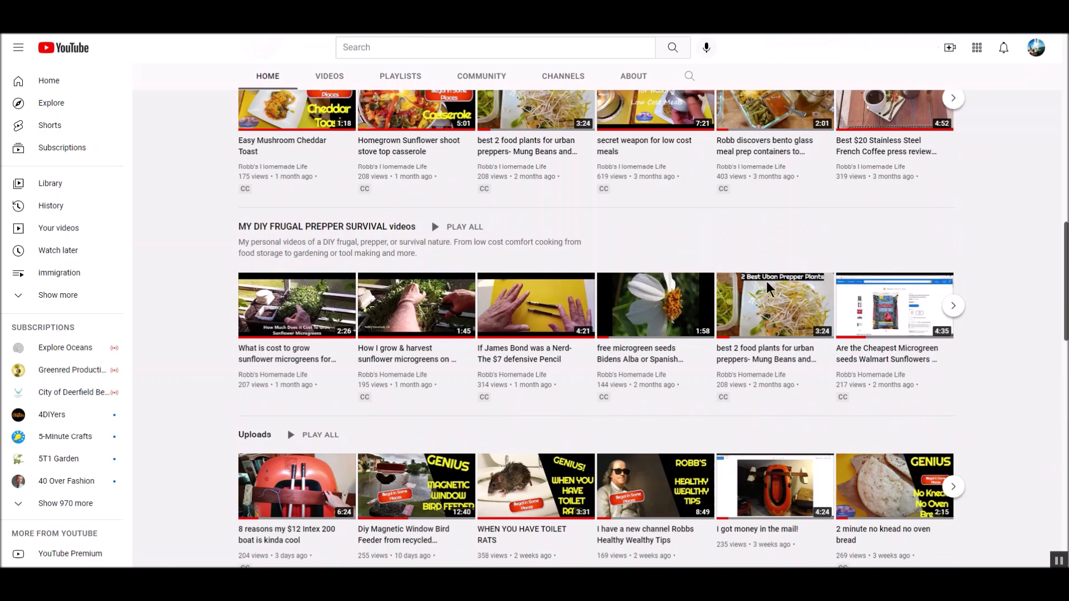
{"action": "scroll", "coordinate": [769, 286], "scroll_direction": "up", "scroll_amount": 6}
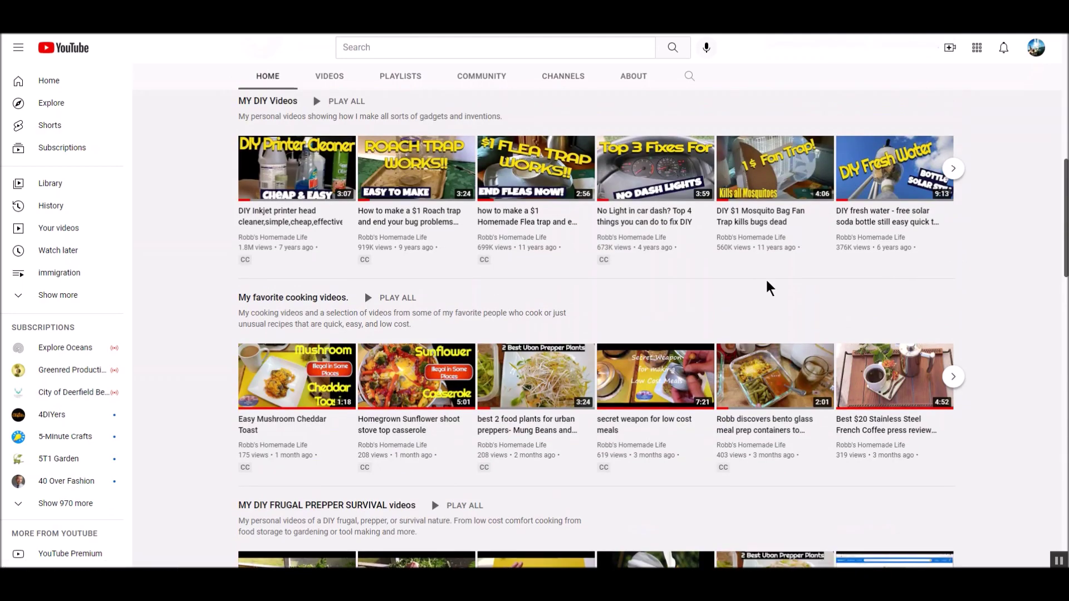
{"action": "scroll", "coordinate": [769, 287], "scroll_direction": "up", "scroll_amount": 5}
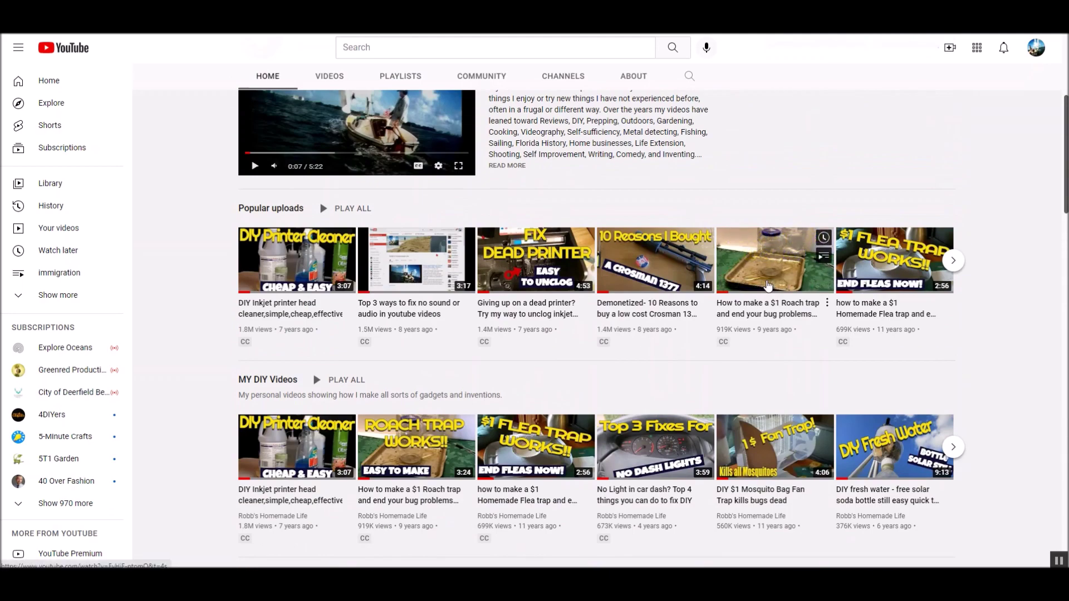
{"action": "scroll", "coordinate": [765, 285], "scroll_direction": "up", "scroll_amount": 2}
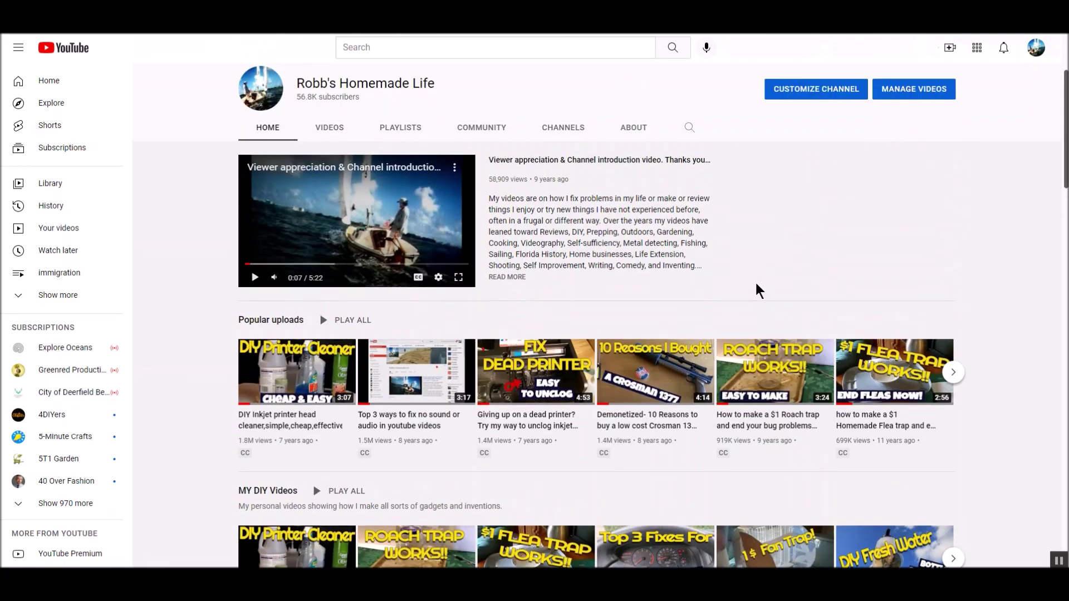
{"action": "scroll", "coordinate": [759, 289], "scroll_direction": "down", "scroll_amount": 4}
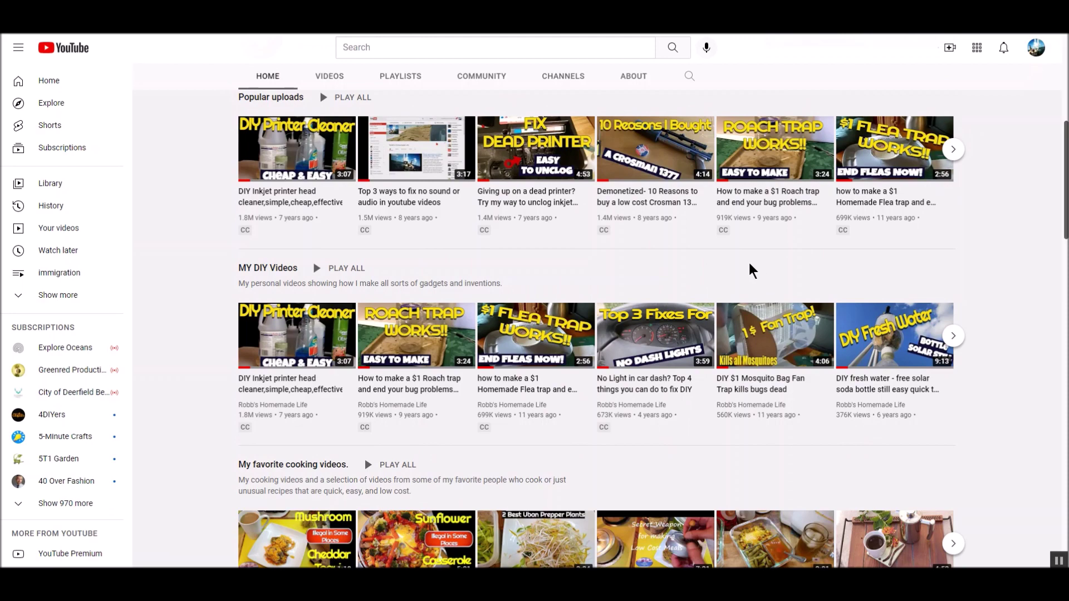
{"action": "scroll", "coordinate": [749, 269], "scroll_direction": "down", "scroll_amount": 4}
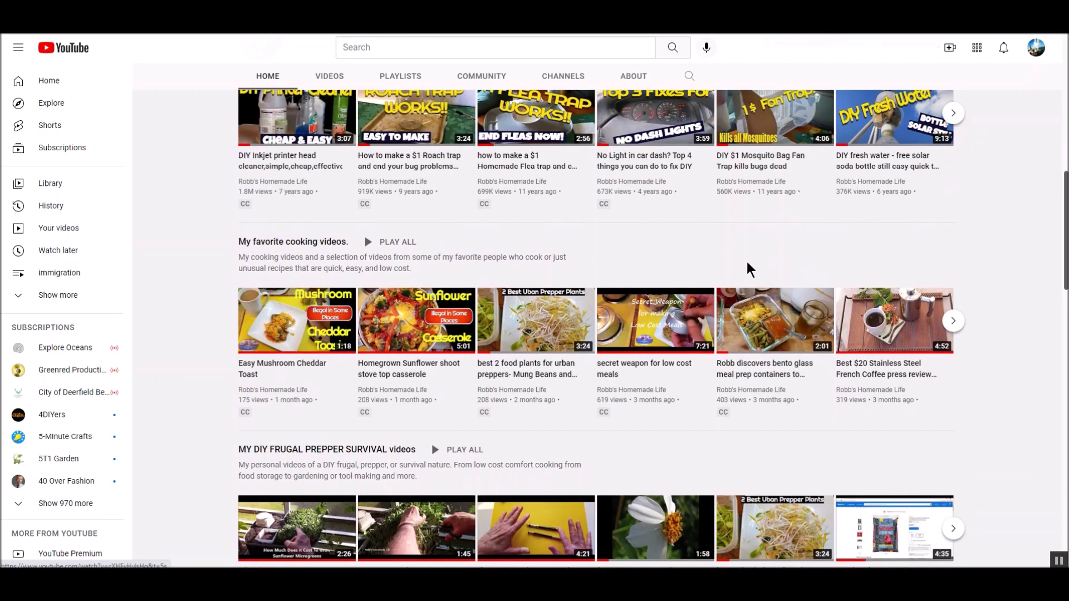
{"action": "scroll", "coordinate": [749, 269], "scroll_direction": "down", "scroll_amount": 2}
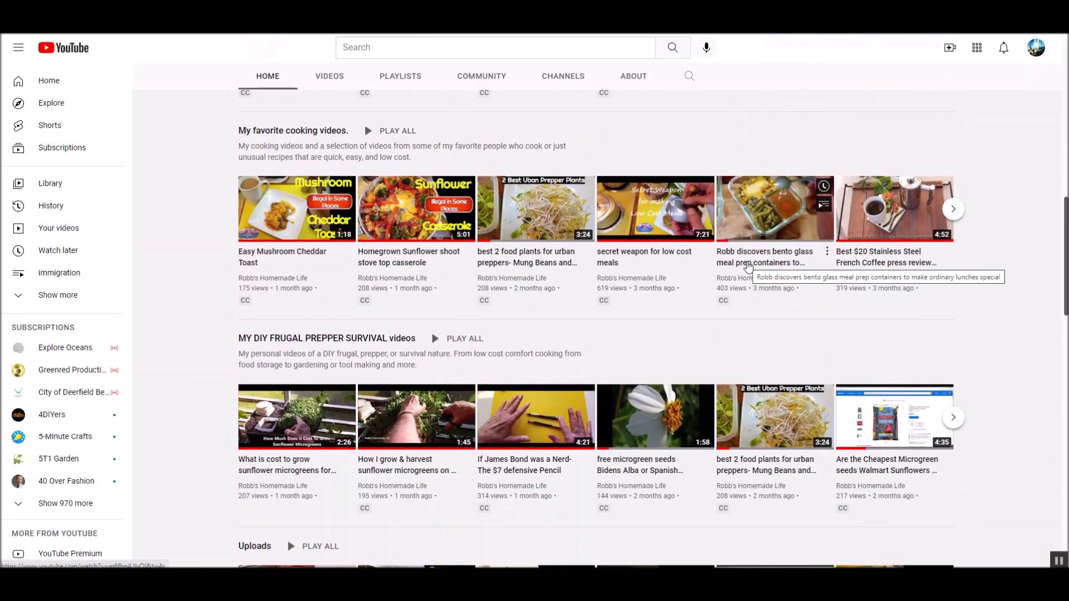